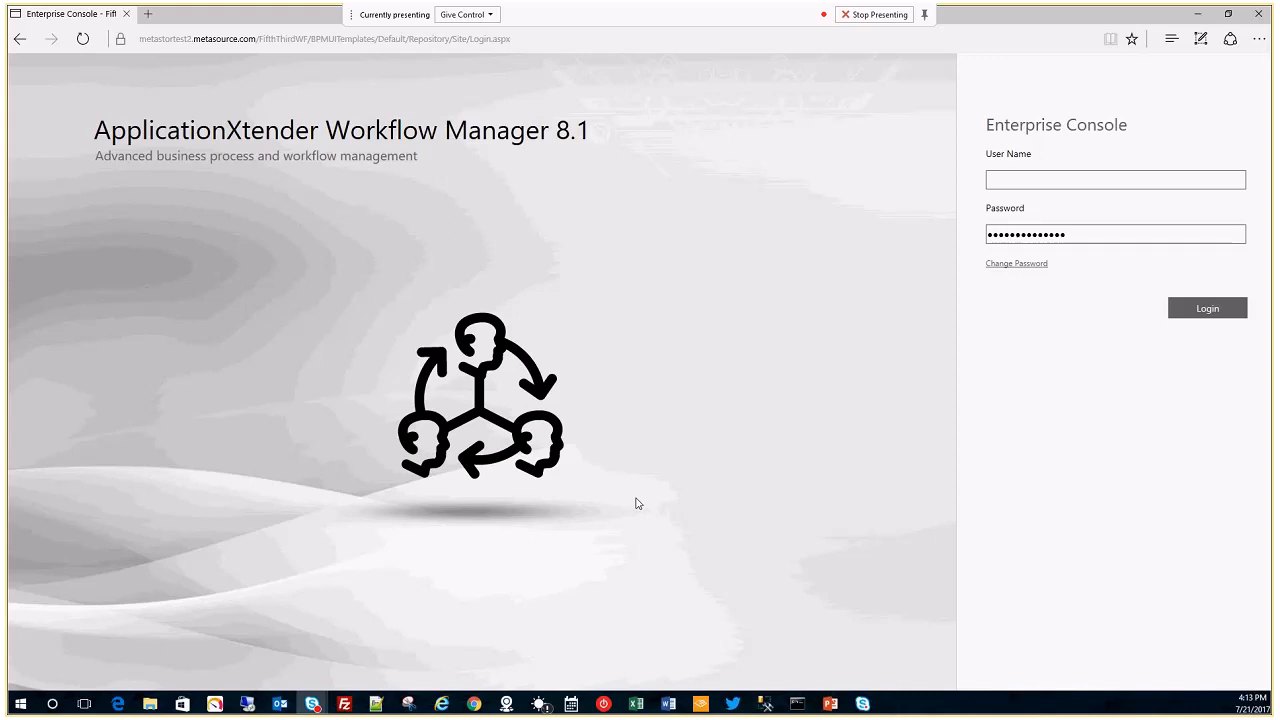
Sign in to the Enterprise Console by entering the user name and account password.
{"action": "left_click", "coordinate": [1017, 179]}
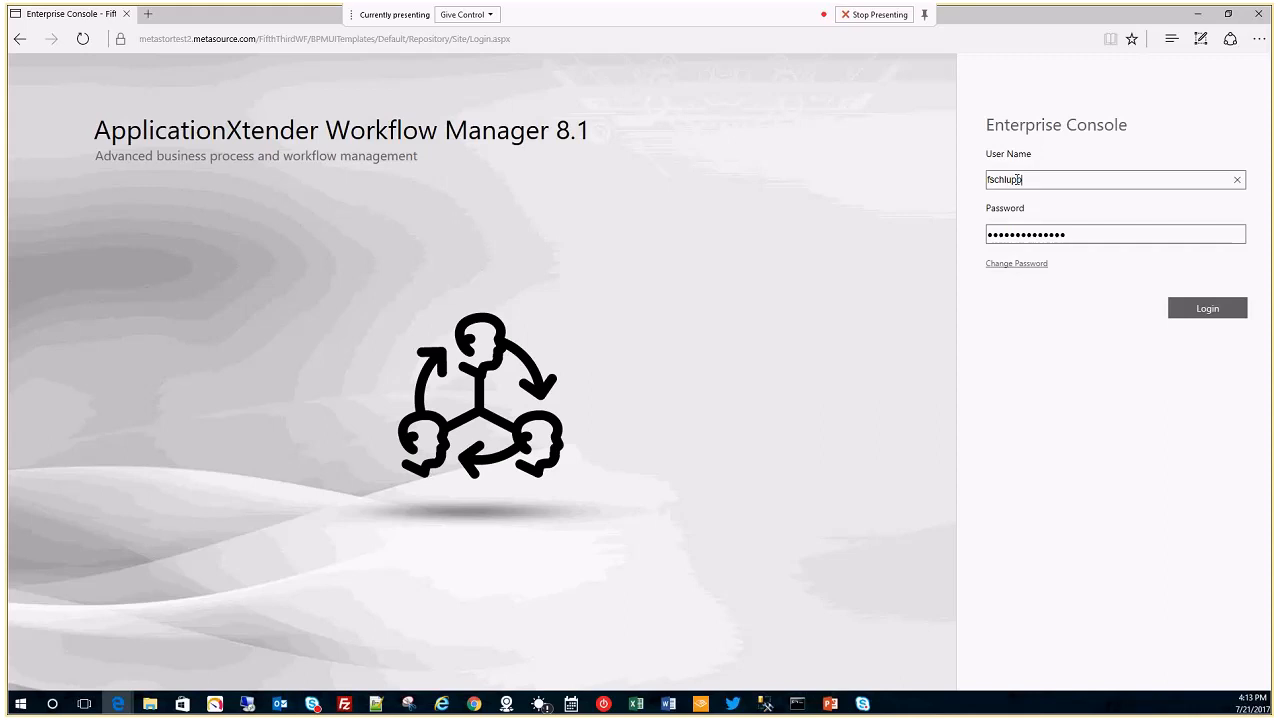
{"action": "key", "text": "Tab"}
{"action": "type", "text": "••••••••••••"}
{"action": "left_click", "coordinate": [1197, 313]}
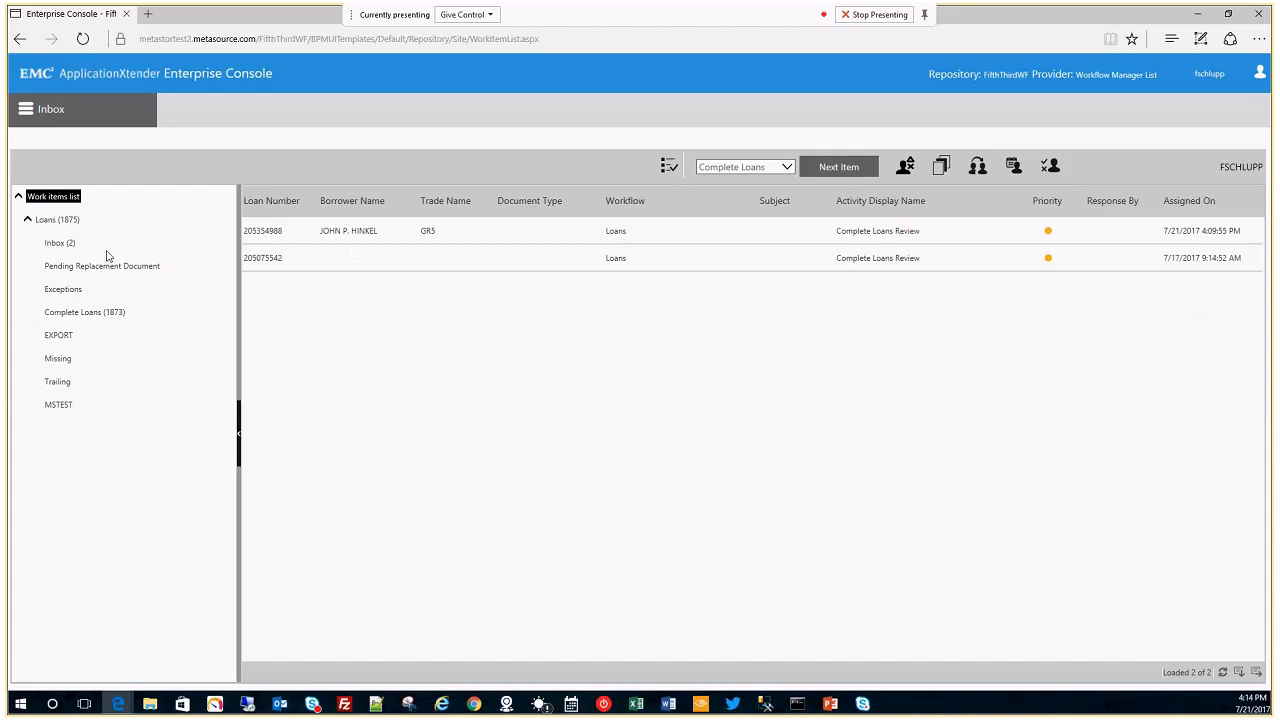
Open the Complete Loans queue to list its 1873 waiting work items.
{"action": "left_click", "coordinate": [78, 313]}
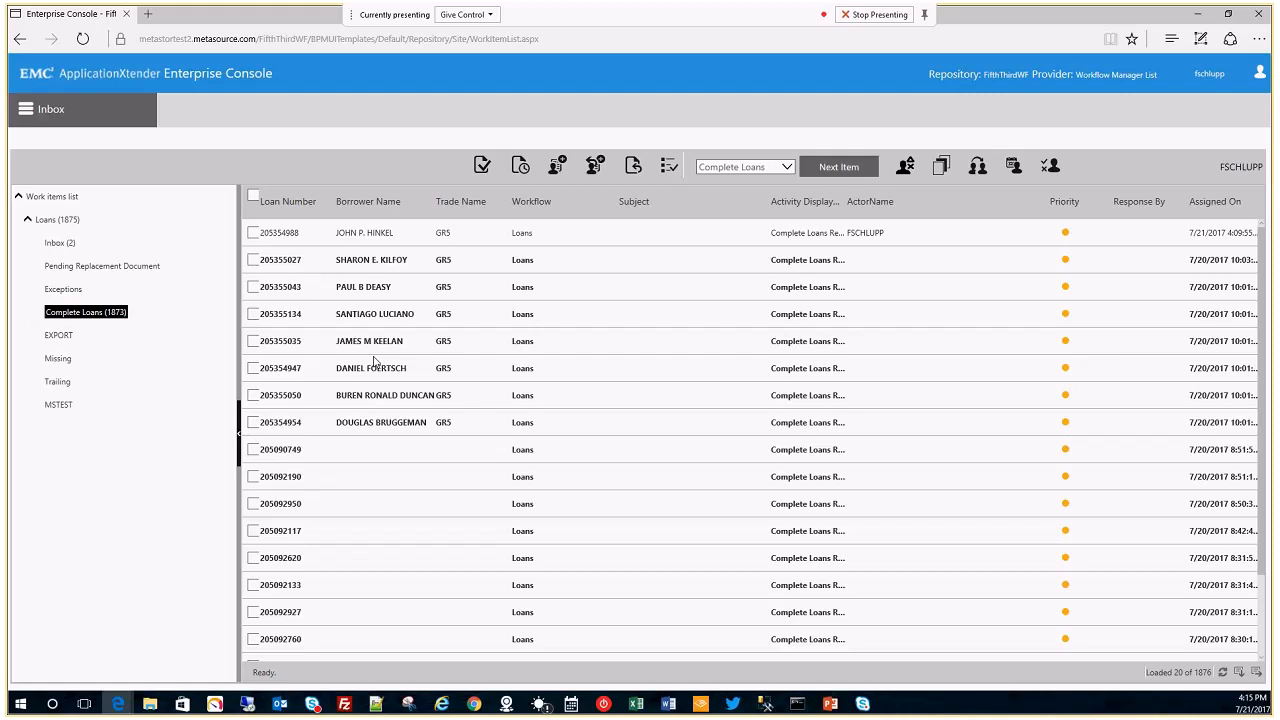
Allocate three unassigned Complete Loans items to a chosen reviewer, leaving 1870 in the queue.
{"action": "left_click", "coordinate": [255, 261]}
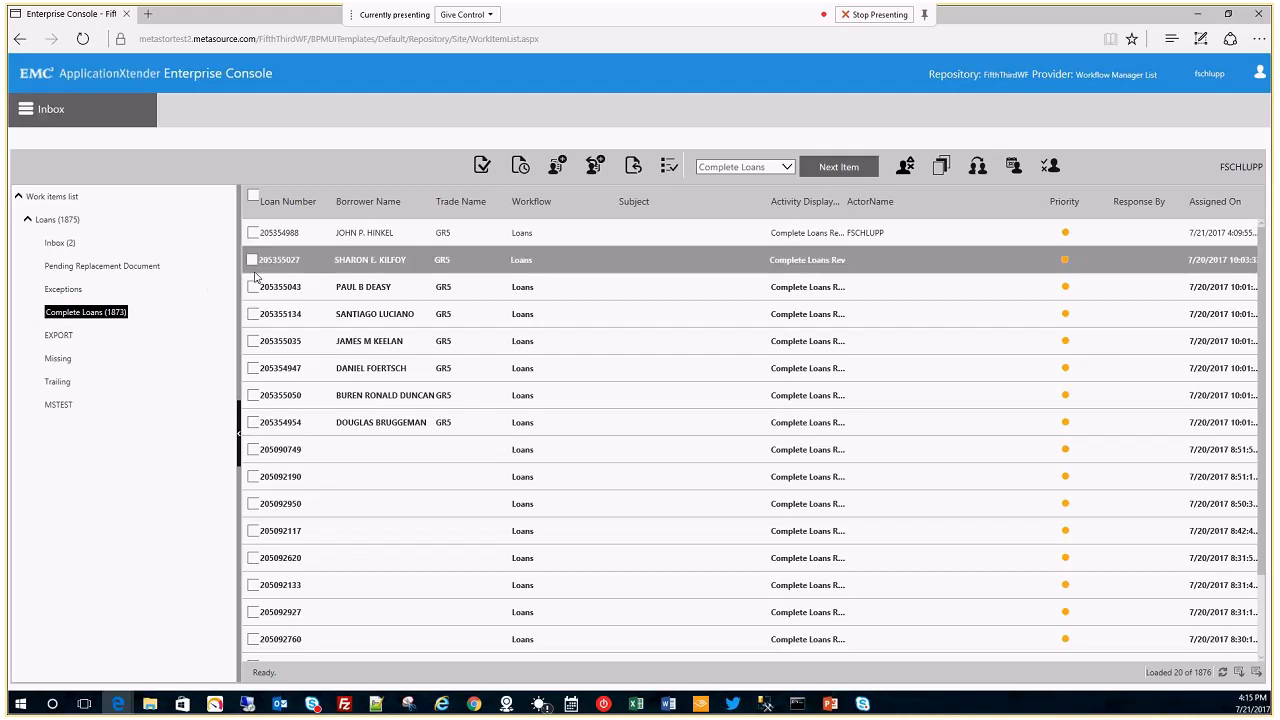
{"action": "left_click", "coordinate": [253, 290]}
{"action": "left_click", "coordinate": [254, 318]}
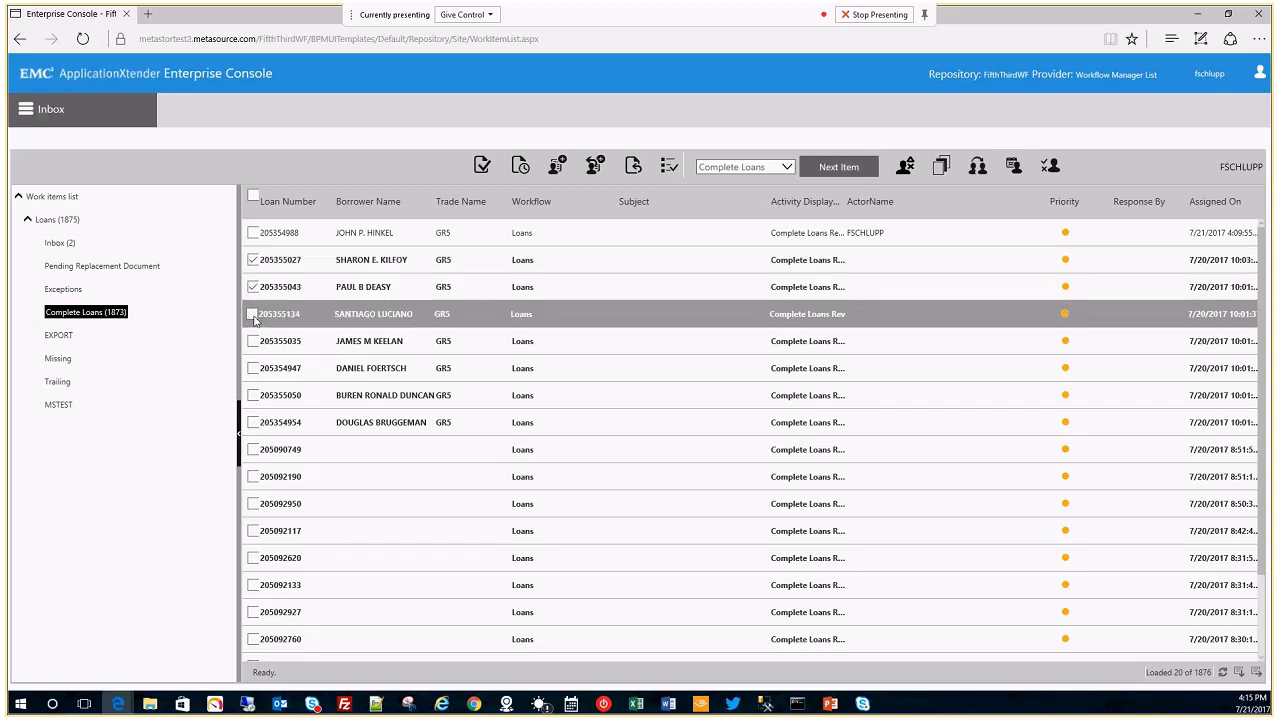
{"action": "left_click", "coordinate": [254, 318]}
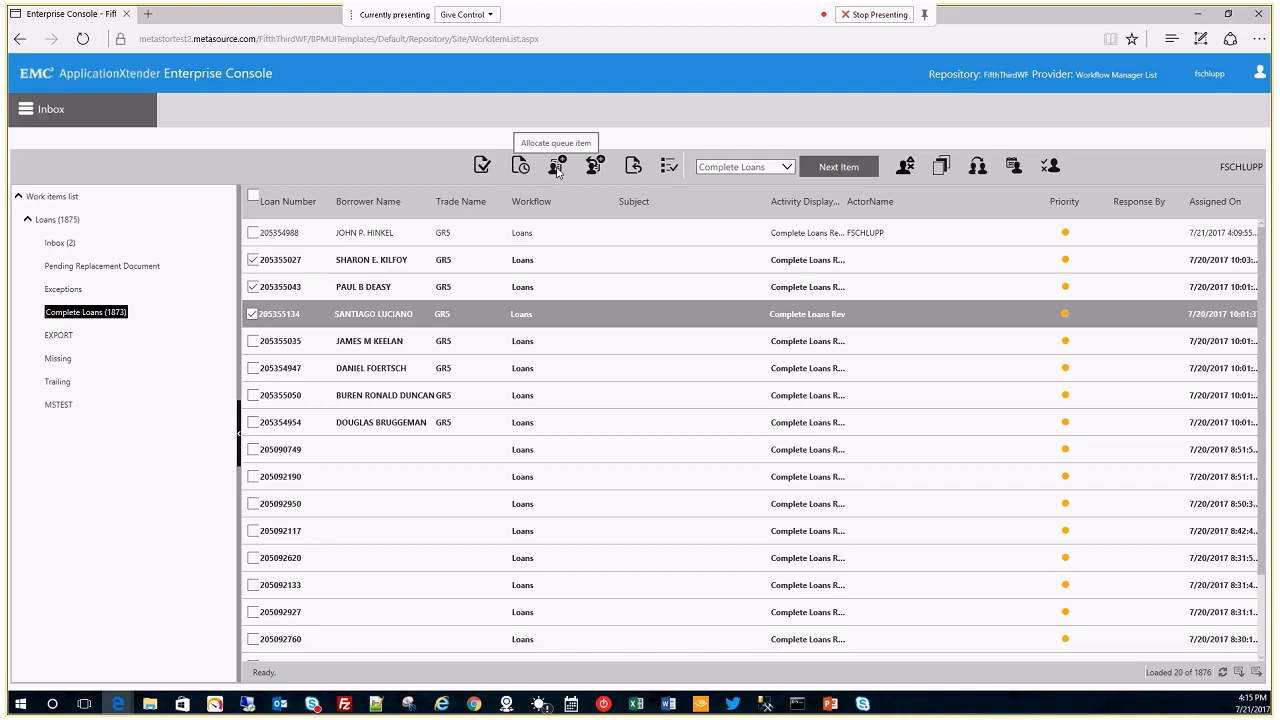
{"action": "left_click", "coordinate": [557, 167]}
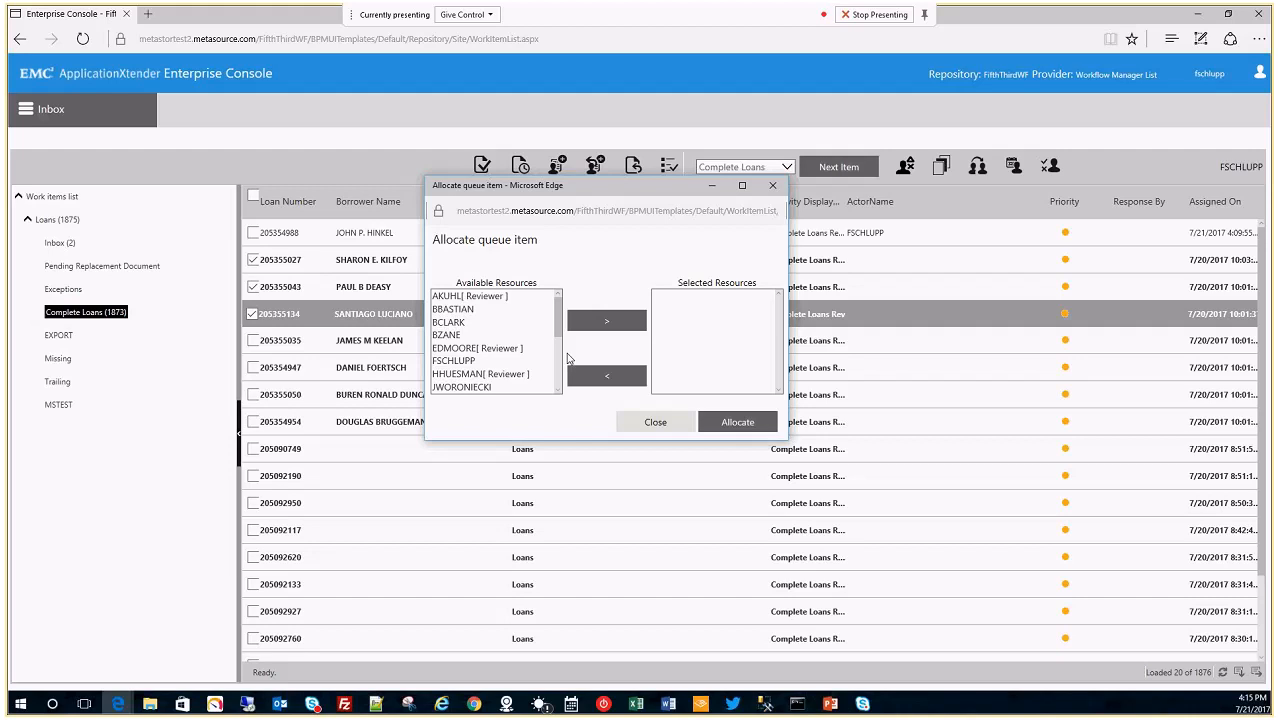
{"action": "left_click", "coordinate": [452, 310]}
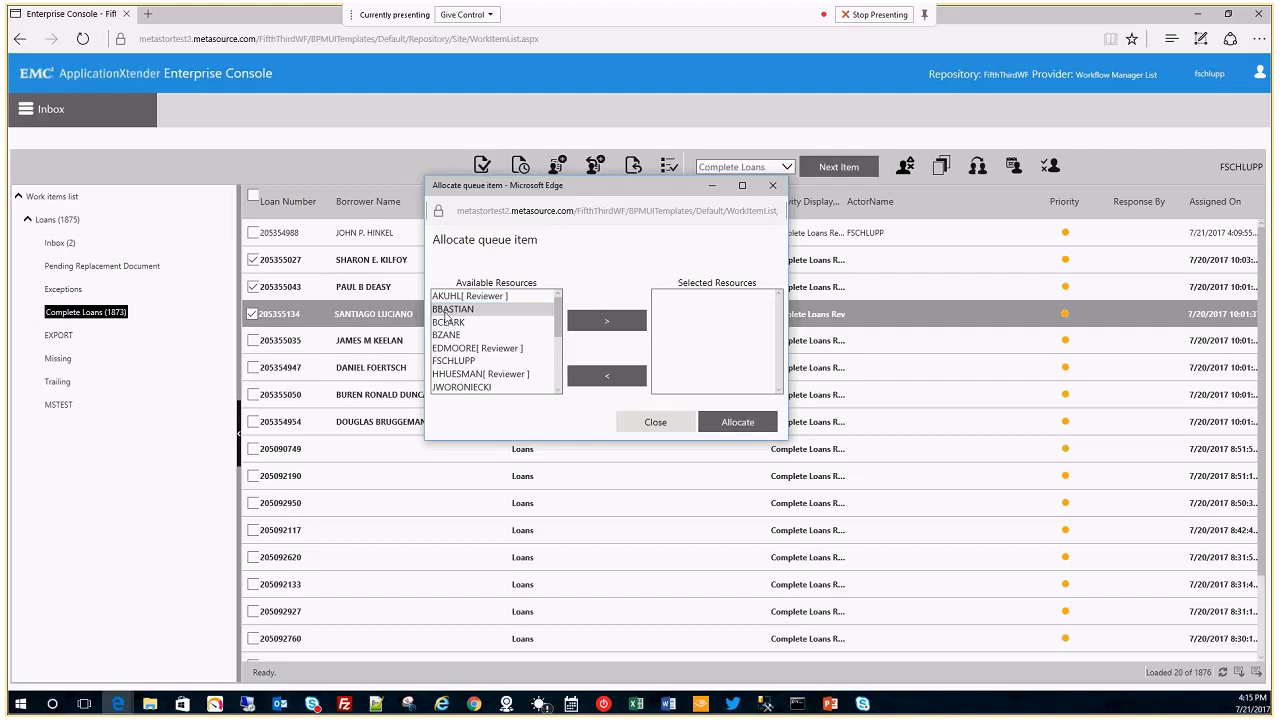
{"action": "left_click", "coordinate": [582, 324]}
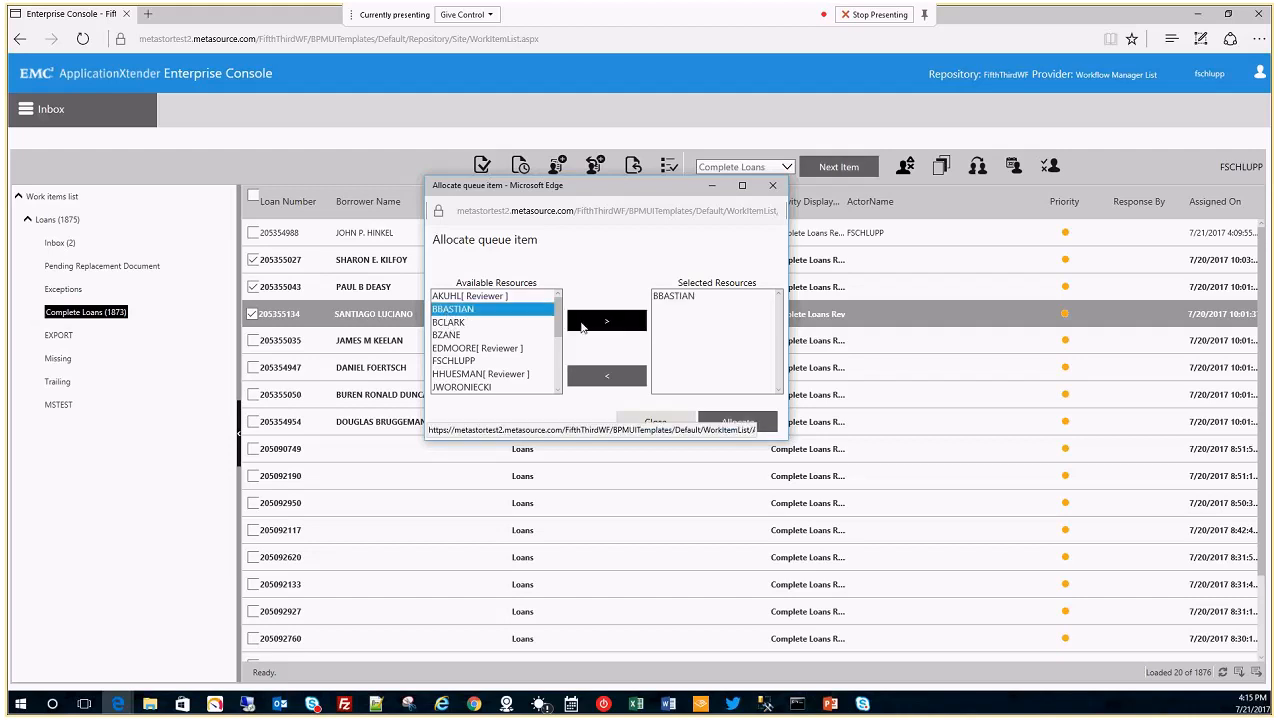
{"action": "left_click", "coordinate": [763, 426]}
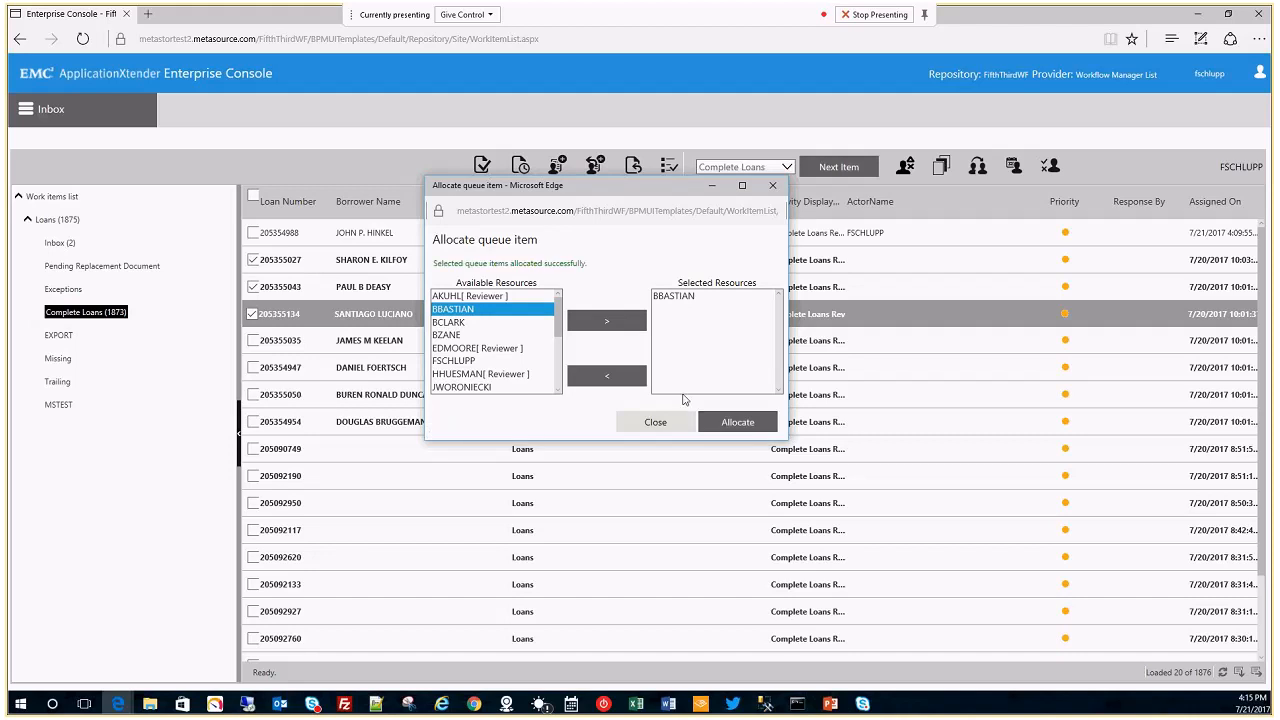
{"action": "left_click", "coordinate": [682, 425]}
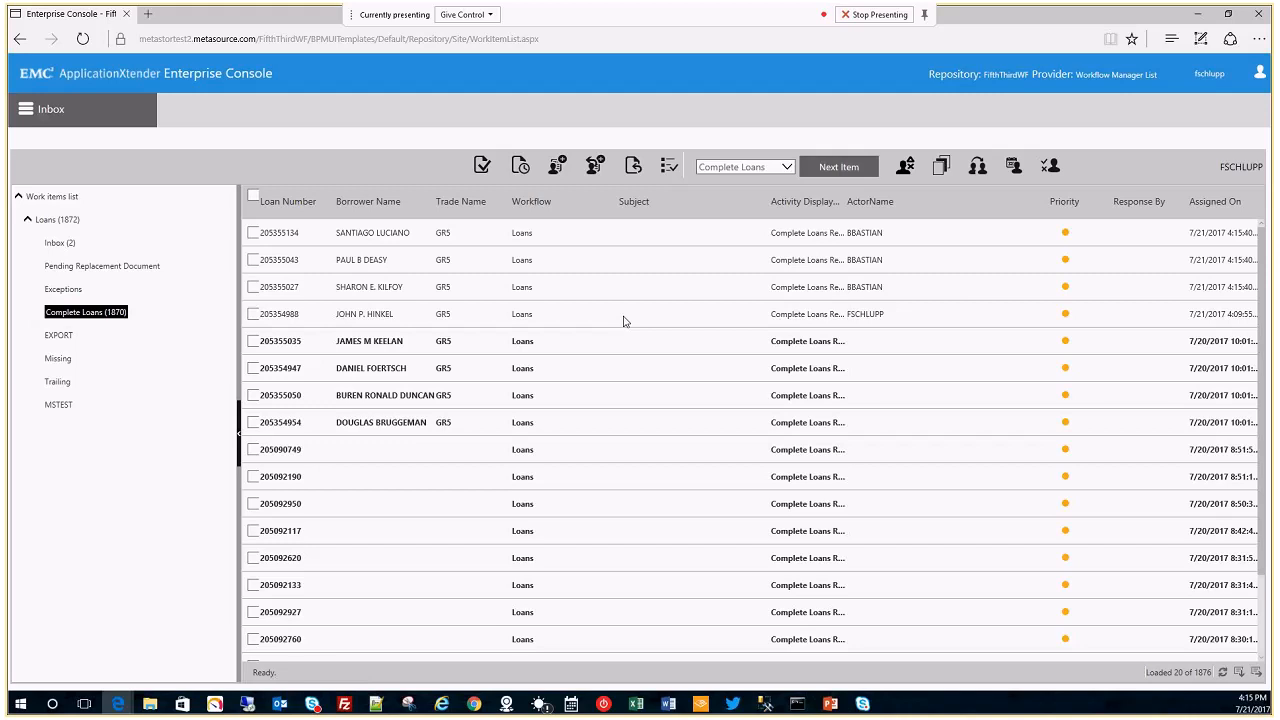
Recall the three newly allocated loans from the reviewer and confirm the alert.
{"action": "left_click", "coordinate": [253, 233]}
{"action": "left_click", "coordinate": [253, 260]}
{"action": "left_click", "coordinate": [253, 287]}
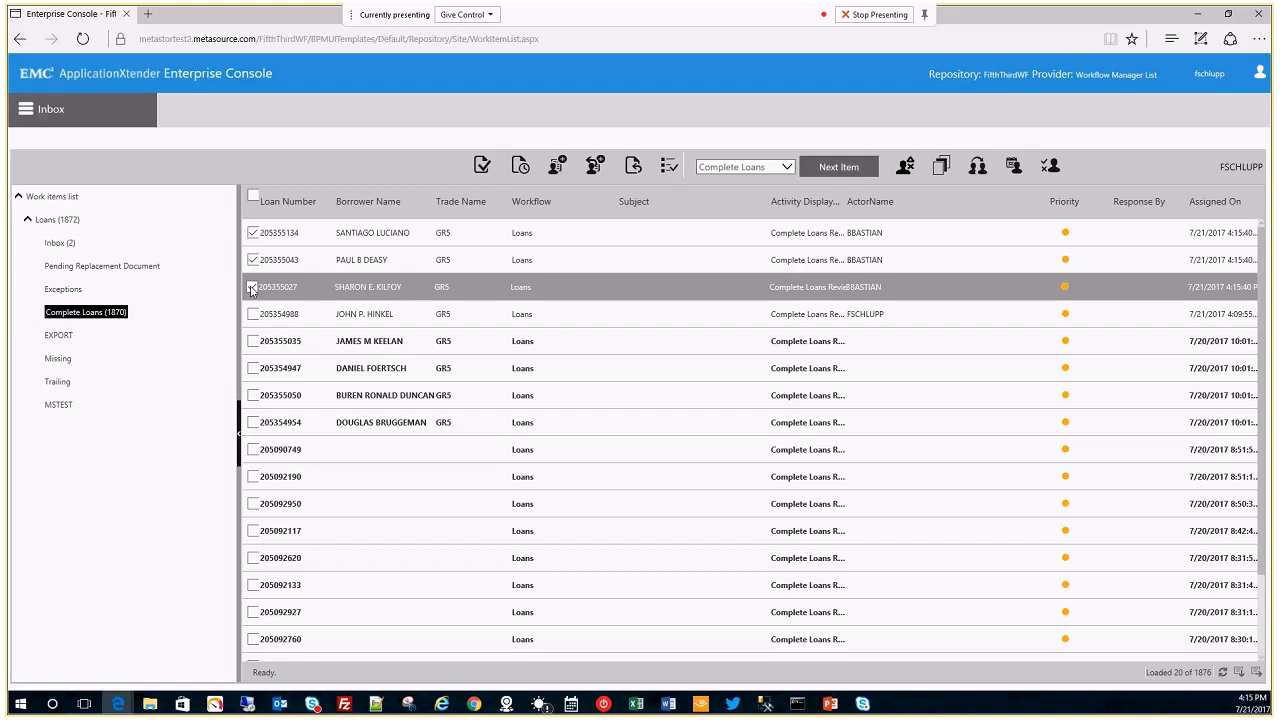
{"action": "left_click", "coordinate": [596, 166]}
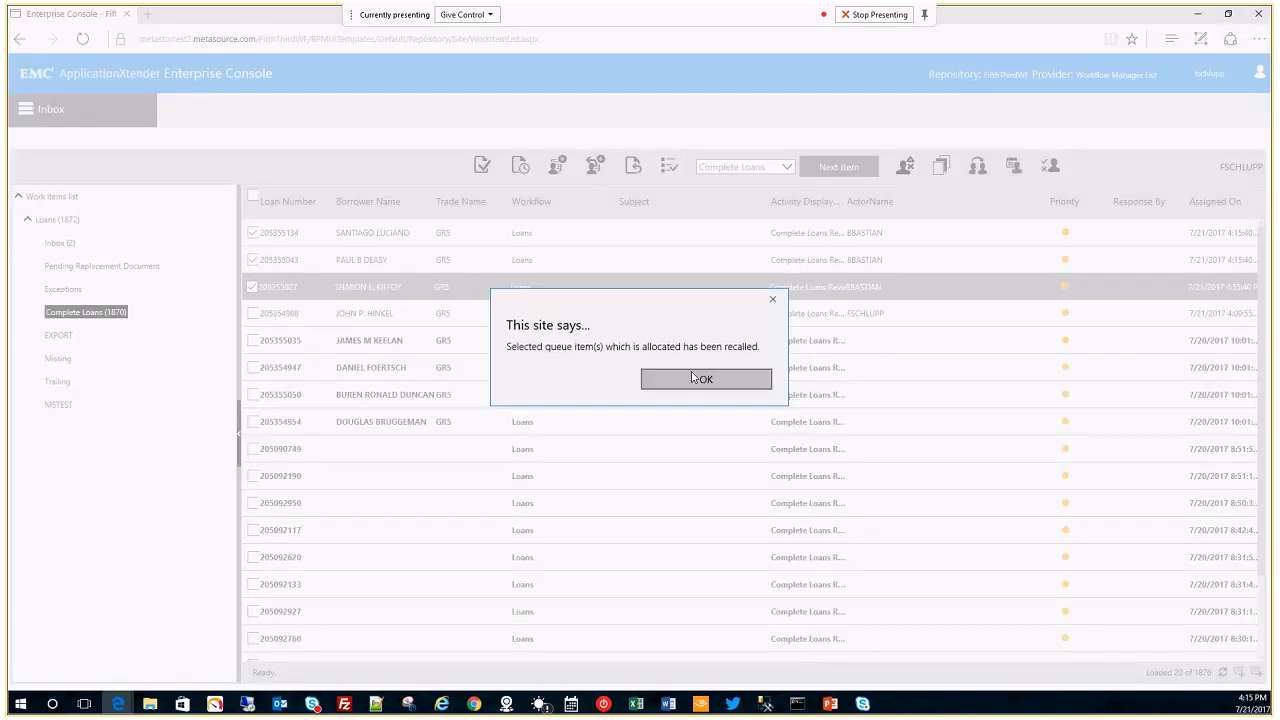
{"action": "left_click", "coordinate": [691, 378]}
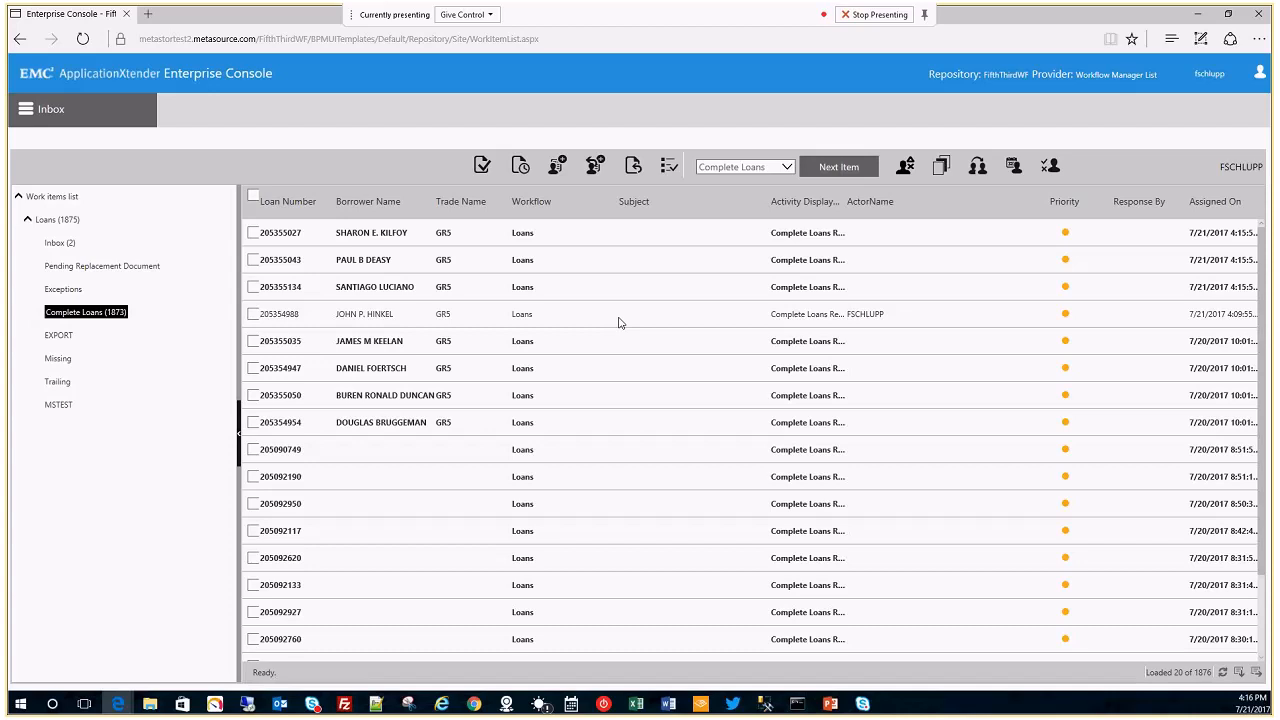
{"action": "left_click", "coordinate": [406, 234]}
{"action": "left_click", "coordinate": [421, 263]}
{"action": "left_click", "coordinate": [422, 292]}
{"action": "left_click", "coordinate": [419, 316]}
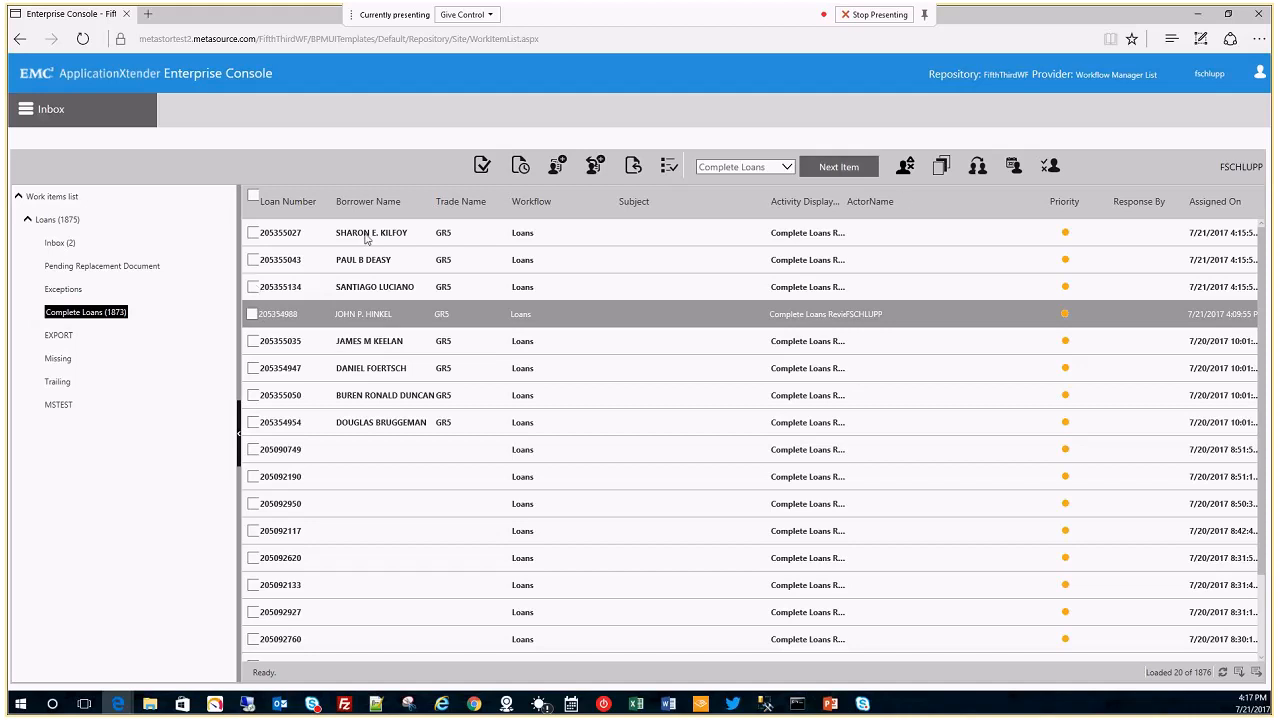
{"action": "left_click", "coordinate": [59, 242]}
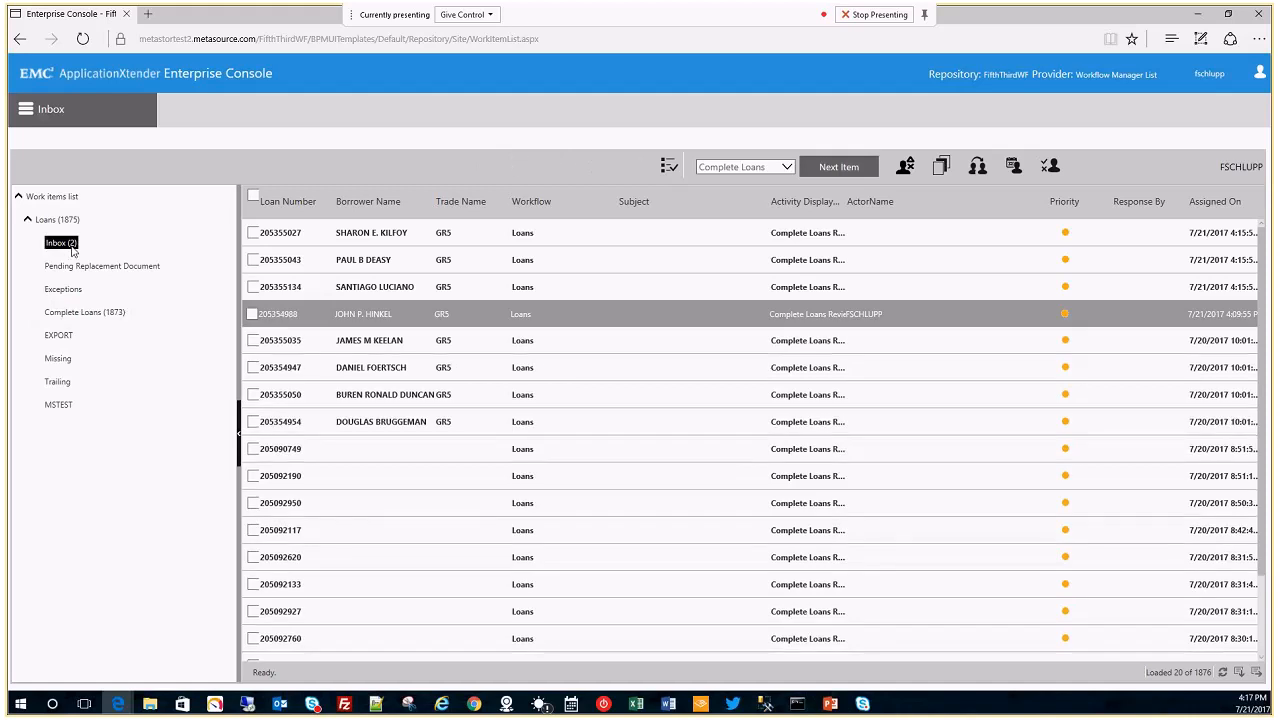
{"action": "double_click", "coordinate": [563, 231]}
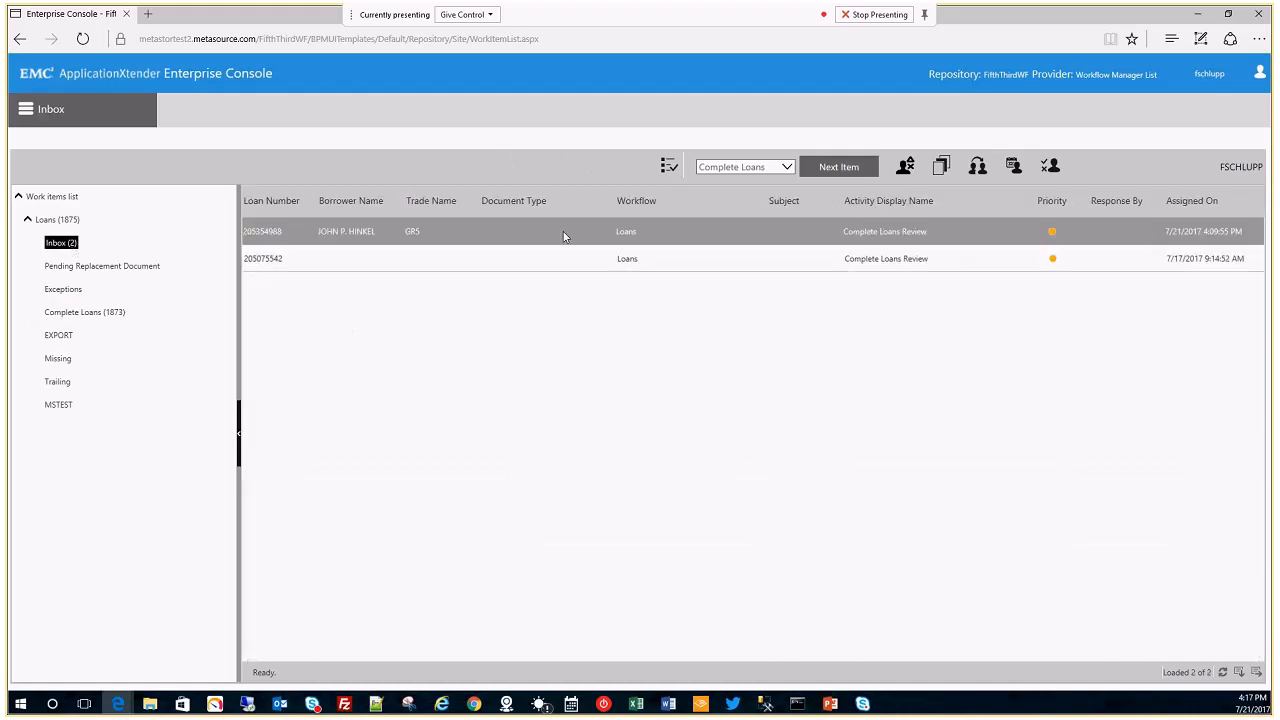
{"action": "left_click", "coordinate": [946, 191]}
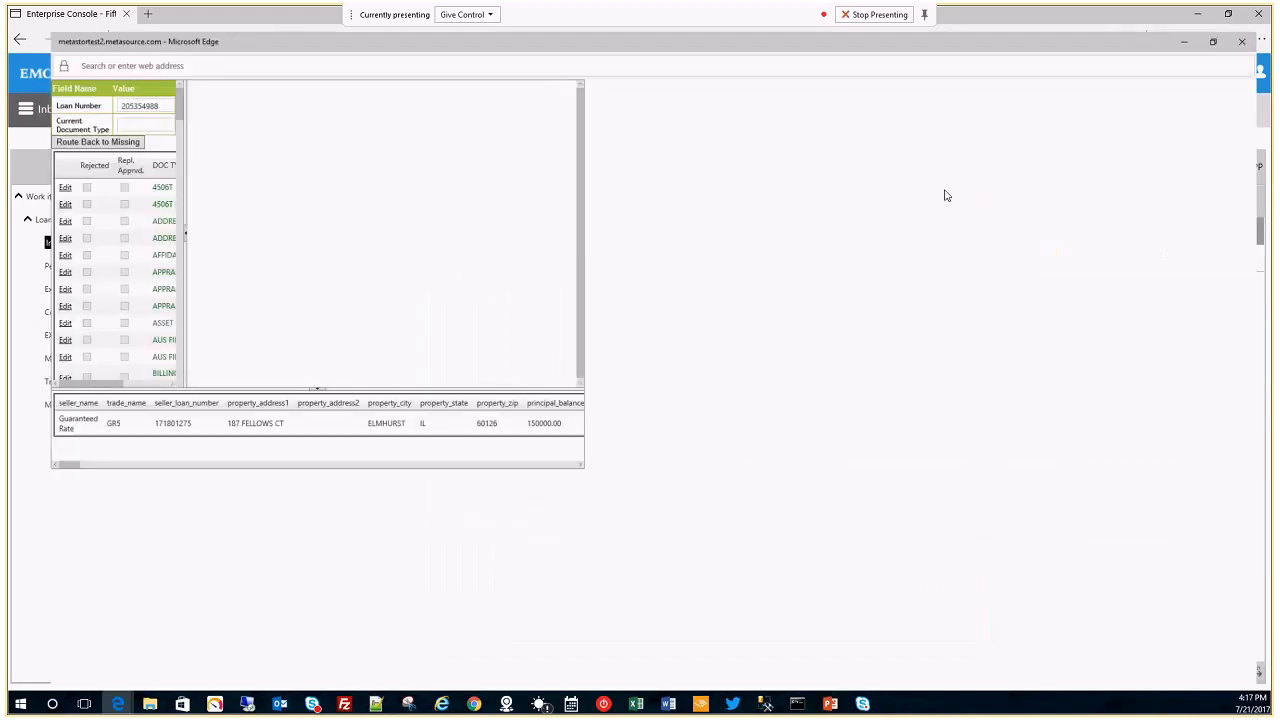
{"action": "left_click", "coordinate": [145, 202]}
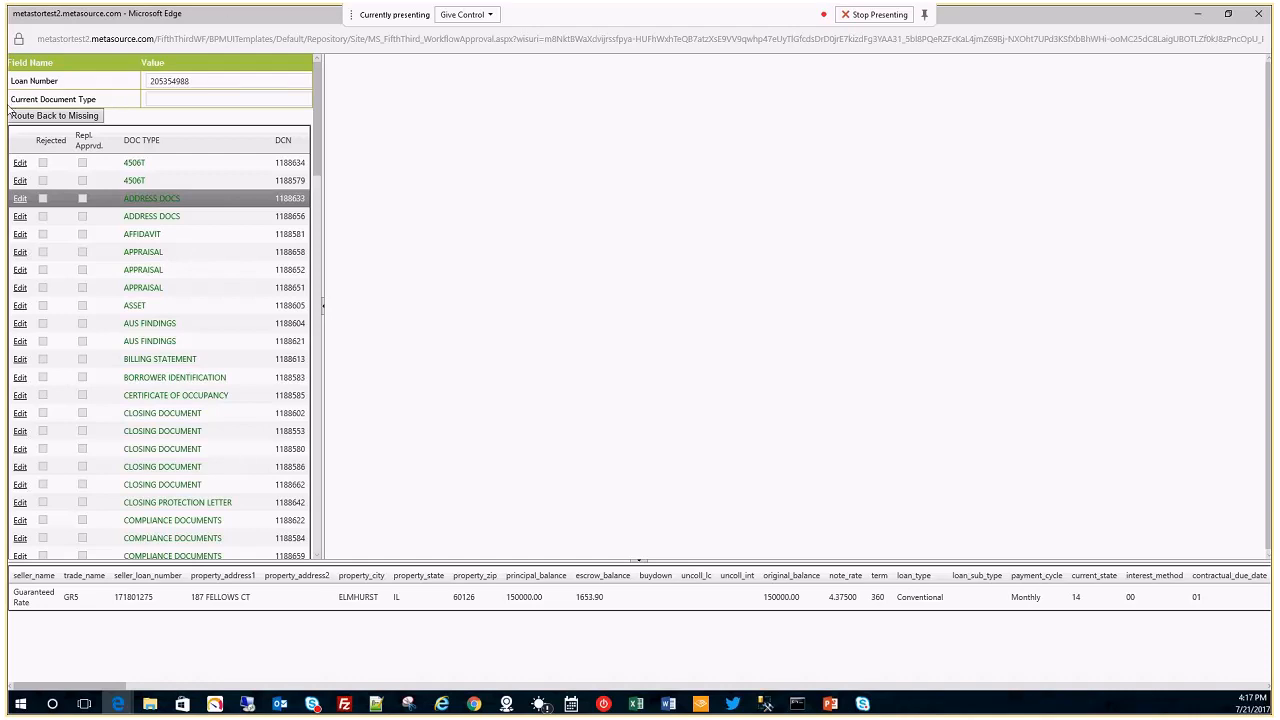
{"action": "double_click", "coordinate": [184, 198]}
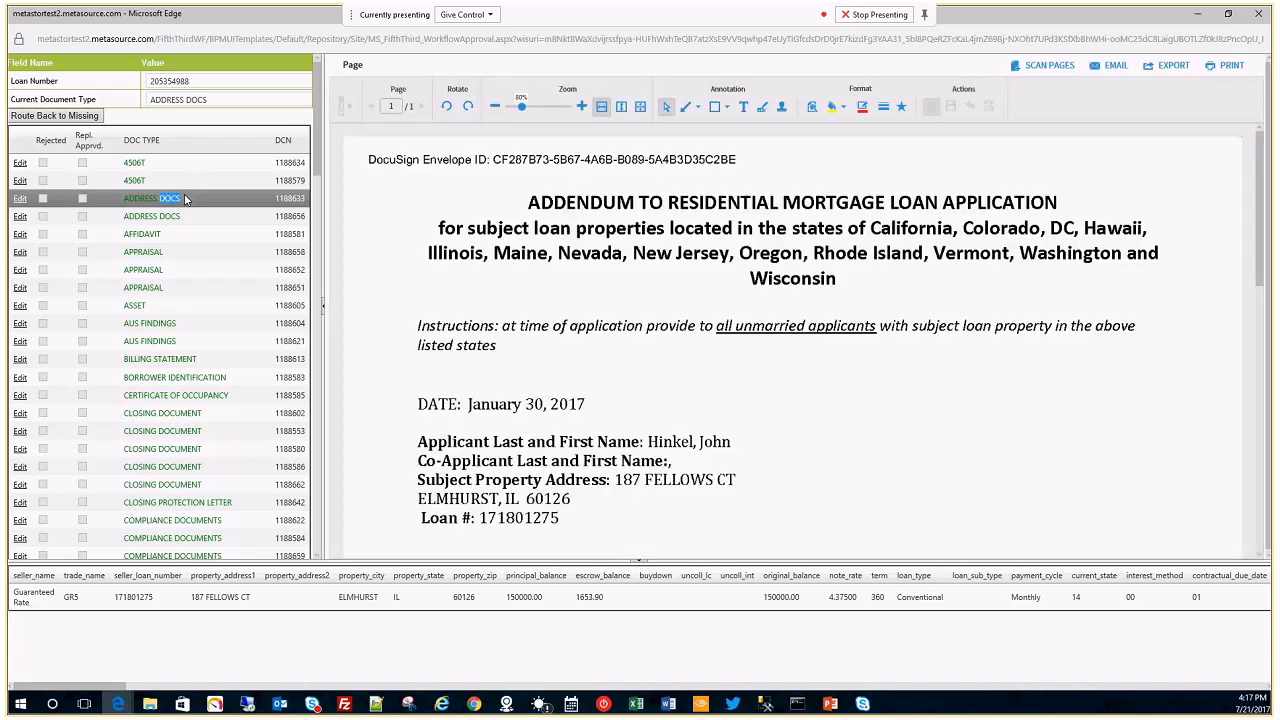
{"action": "mouse_move", "coordinate": [314, 172]}
{"action": "left_mouse_down"}
{"action": "mouse_move", "coordinate": [329, 243]}
{"action": "mouse_move", "coordinate": [305, 160]}
{"action": "left_mouse_up"}
{"action": "scroll", "coordinate": [316, 172], "scroll_direction": "down", "scroll_amount": 1}
{"action": "left_click_drag", "start_coordinate": [316, 172], "coordinate": [352, 120]}
Open the second ADDRESS DOCS document (DCN 1188656) and select the loan's data record.
{"action": "left_click", "coordinate": [190, 217]}
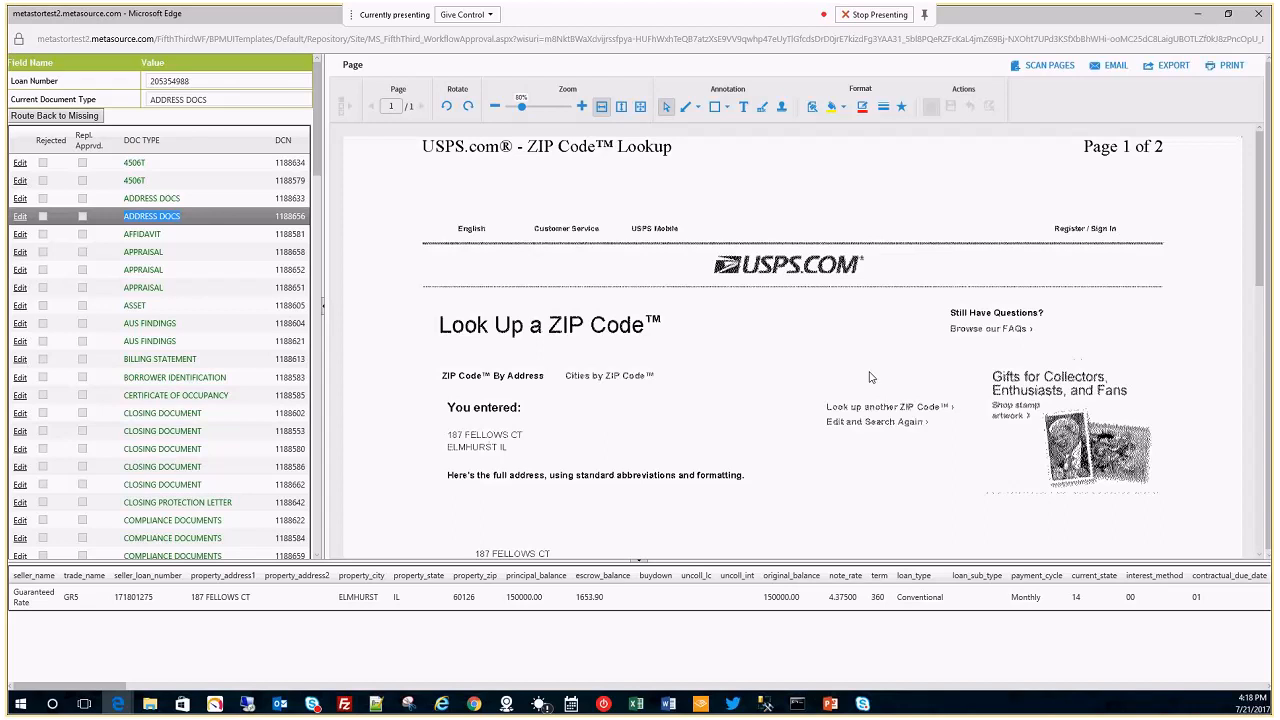
{"action": "left_click", "coordinate": [48, 600]}
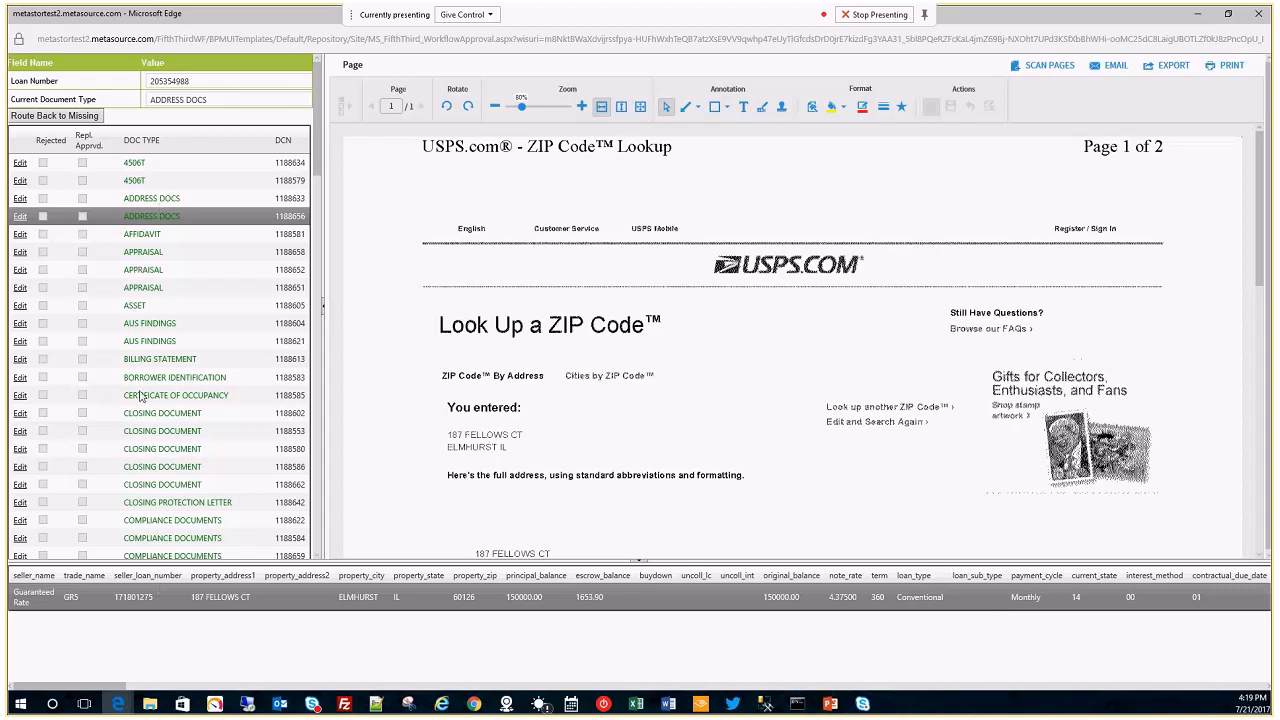
{"action": "scroll", "coordinate": [663, 437], "scroll_direction": "down", "scroll_amount": 5}
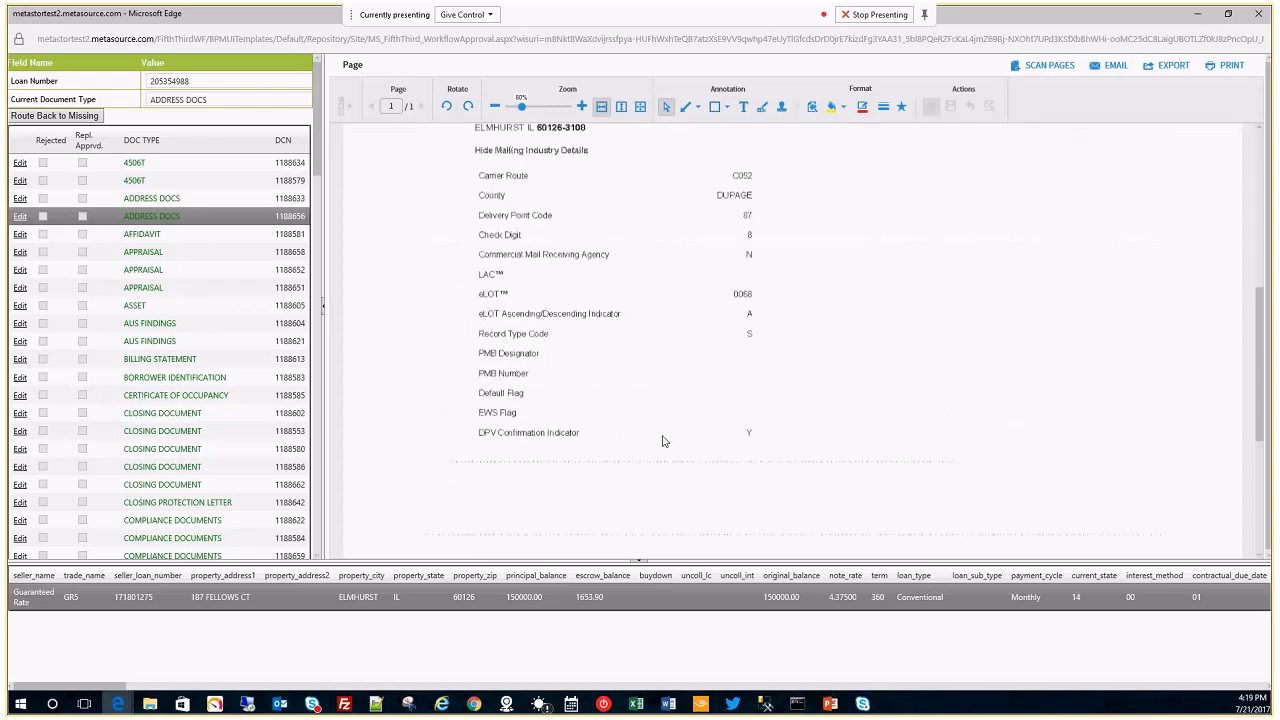
{"action": "scroll", "coordinate": [665, 440], "scroll_direction": "up", "scroll_amount": 5}
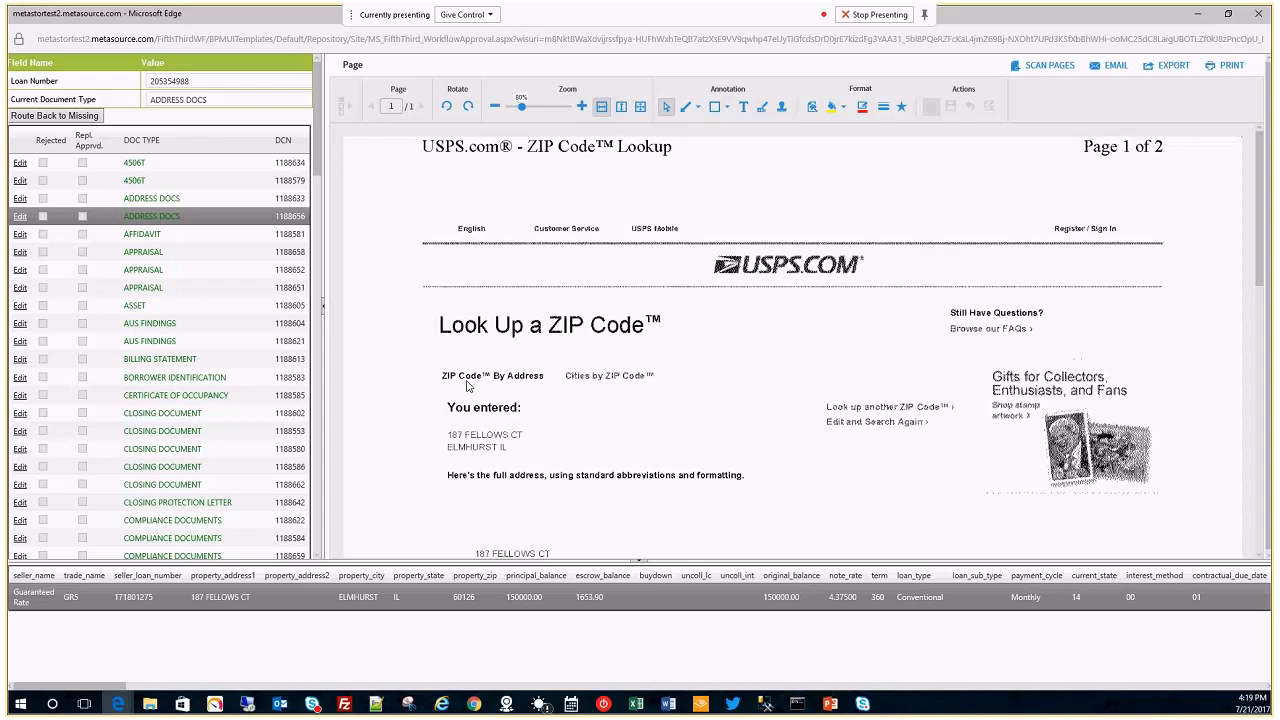
Close the Edge document viewer window to return to the Inbox.
{"action": "mouse_move", "coordinate": [318, 140]}
{"action": "left_mouse_down"}
{"action": "mouse_move", "coordinate": [326, 434]}
{"action": "mouse_move", "coordinate": [318, 140]}
{"action": "left_mouse_up"}
{"action": "left_click", "coordinate": [1258, 14]}
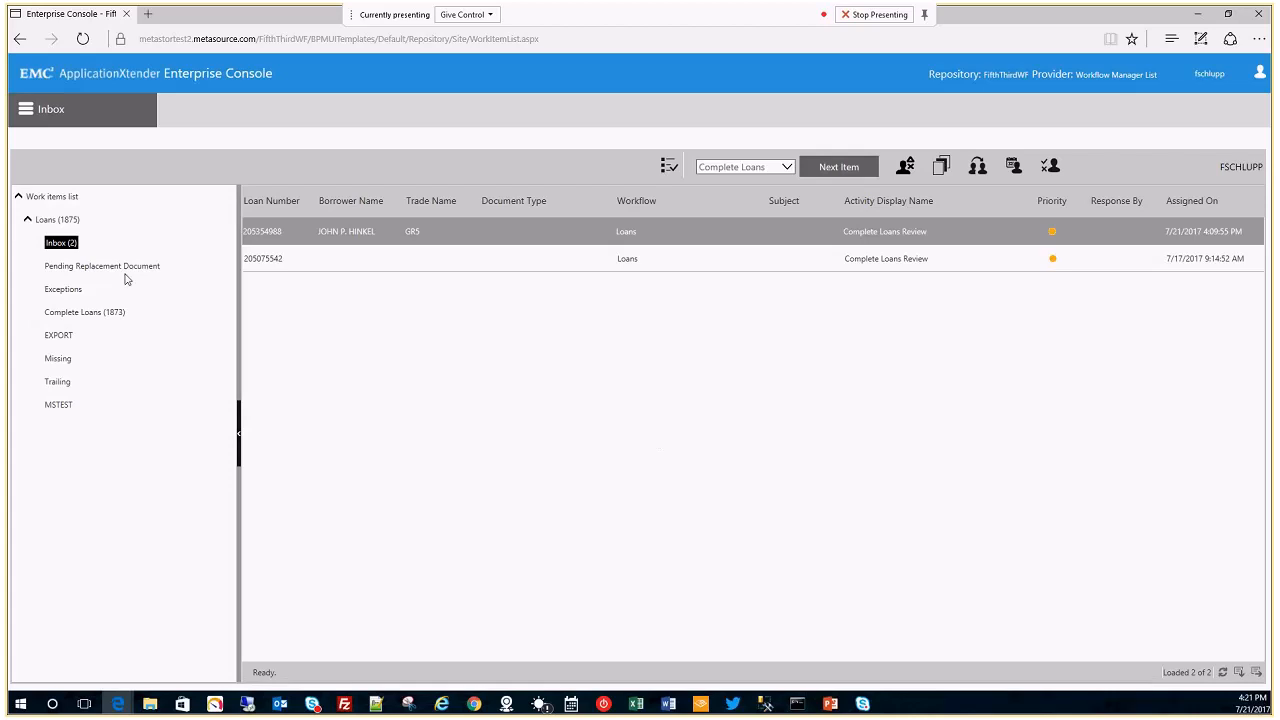
Open the Loans workflow from the Workflow list in the designer, maximized.
{"action": "left_click", "coordinate": [26, 109]}
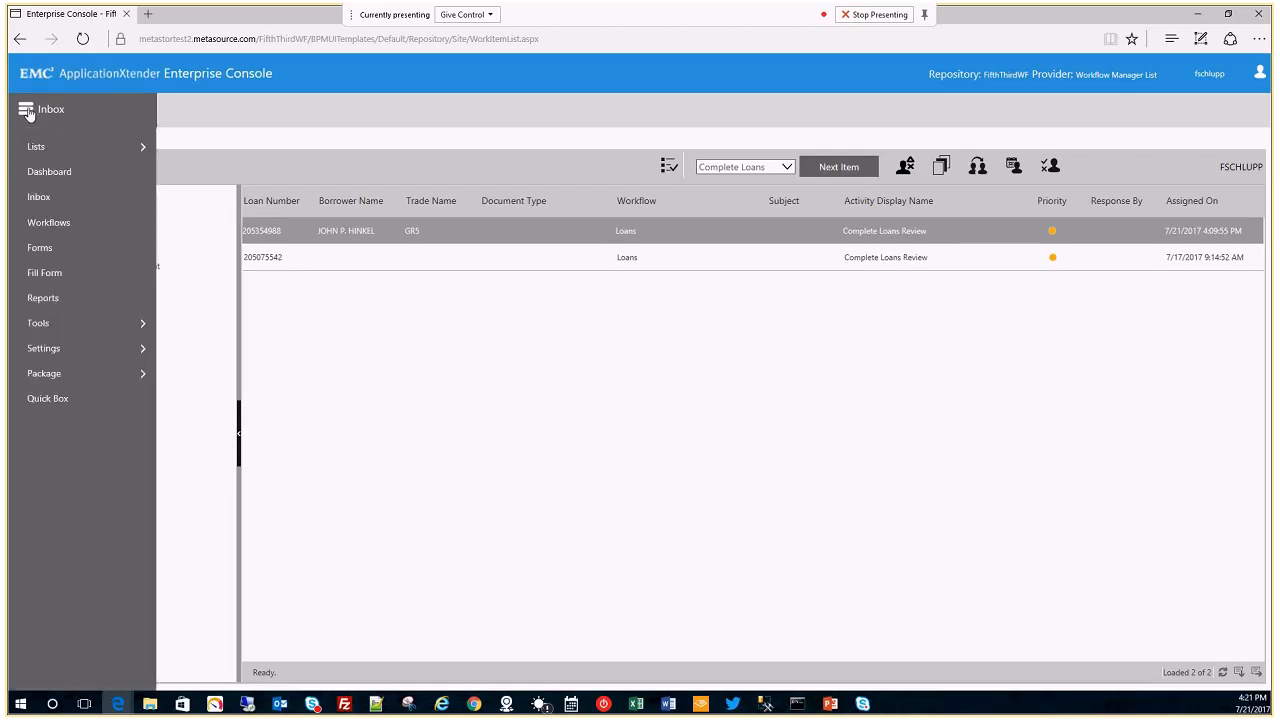
{"action": "left_click", "coordinate": [64, 222]}
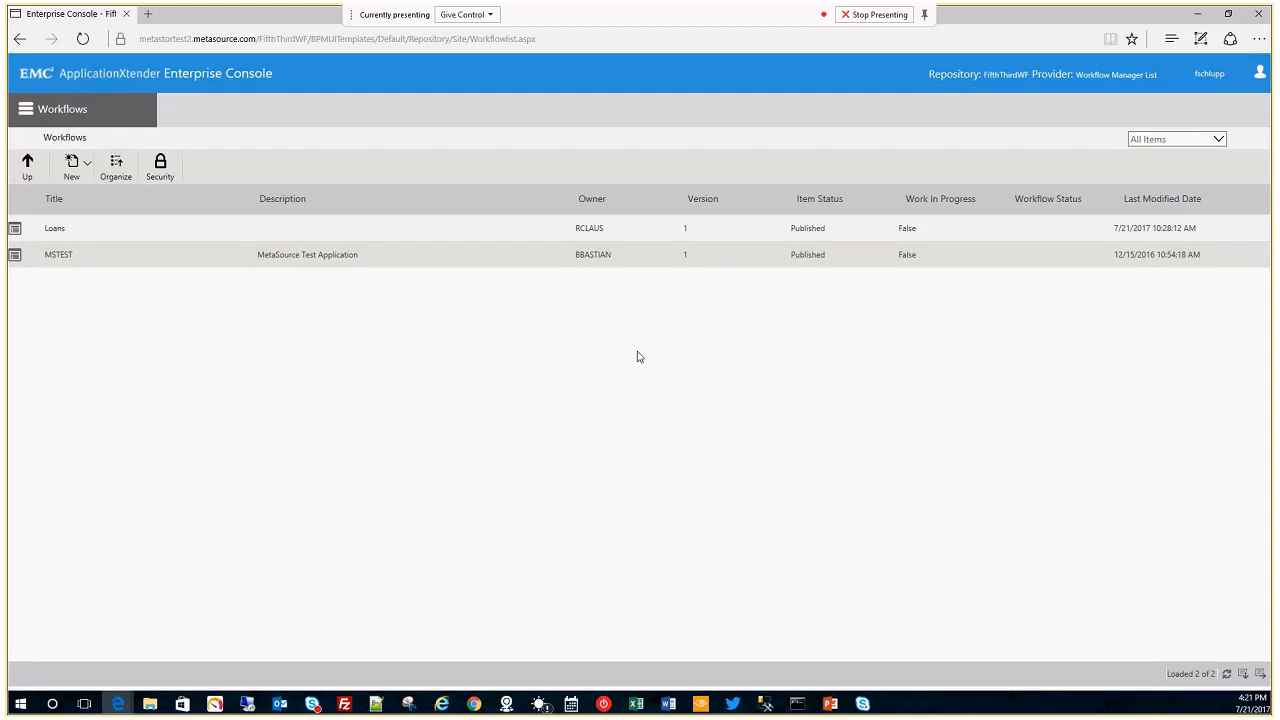
{"action": "left_click", "coordinate": [175, 240]}
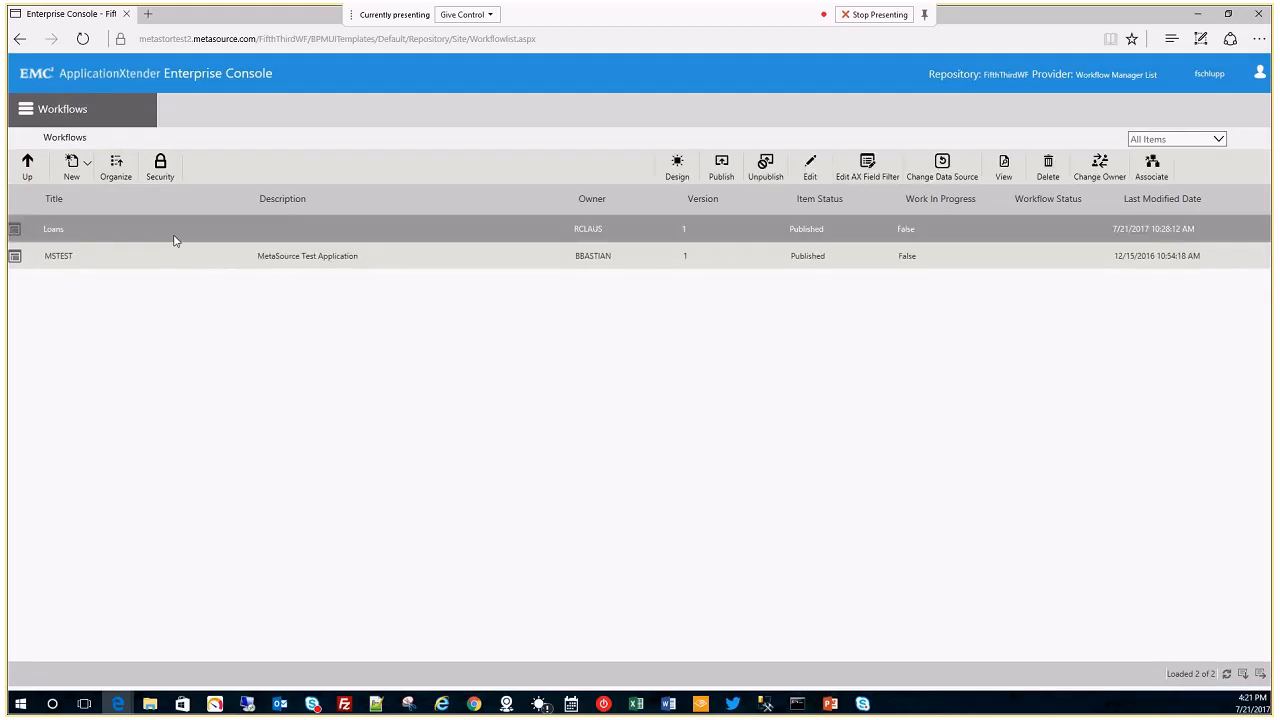
{"action": "left_click", "coordinate": [678, 165]}
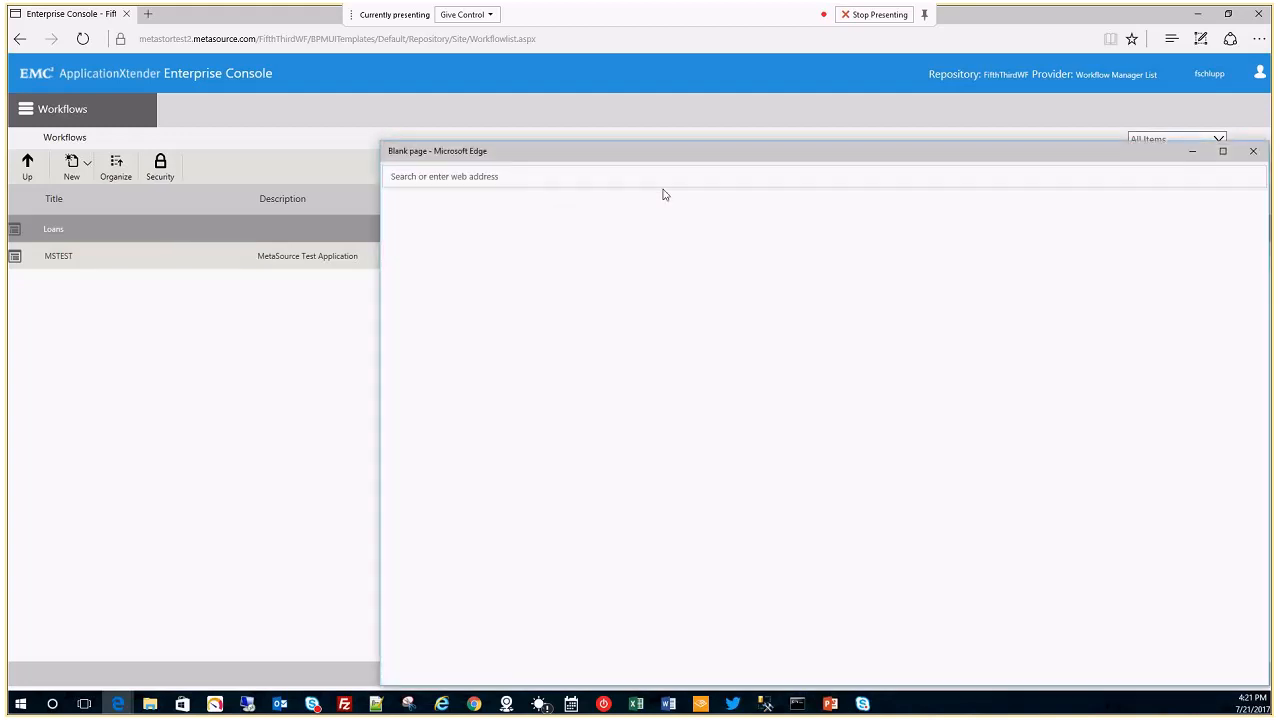
{"action": "double_click", "coordinate": [965, 113]}
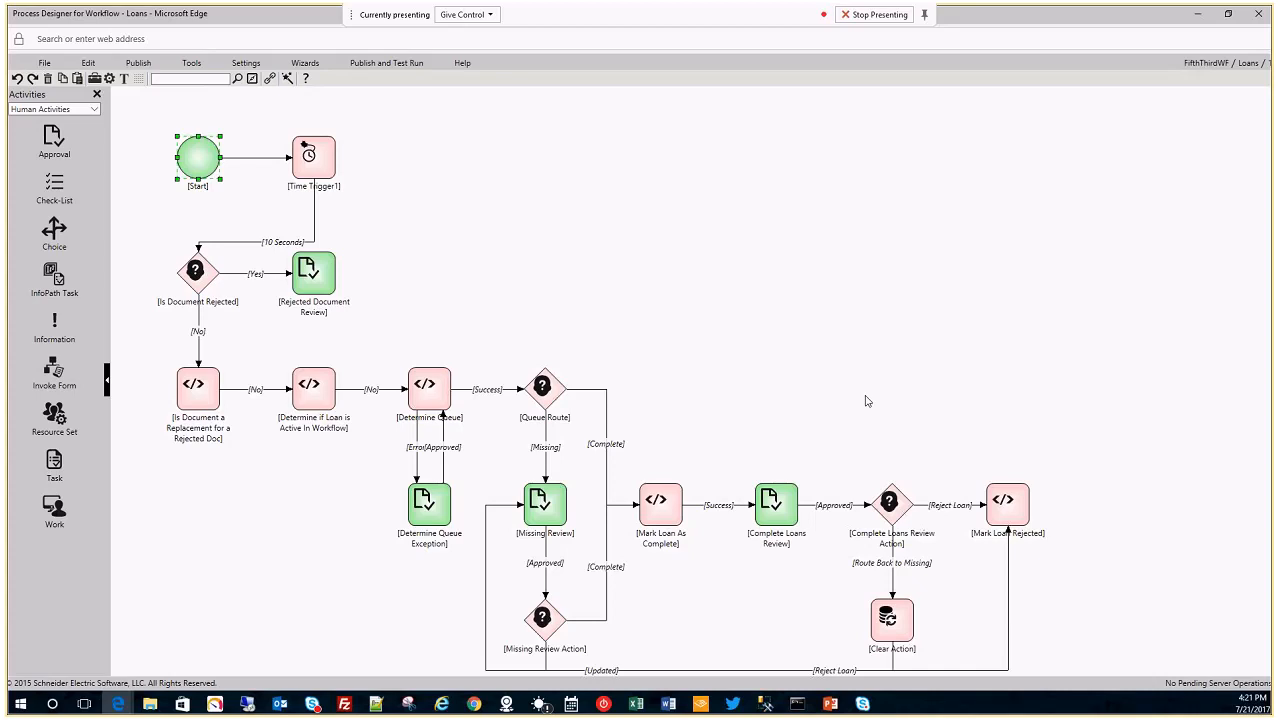
Drop an Approval activity right of Time Trigger1, then browse Engine and Integration activities.
{"action": "left_click_drag", "start_coordinate": [52, 142], "coordinate": [476, 174]}
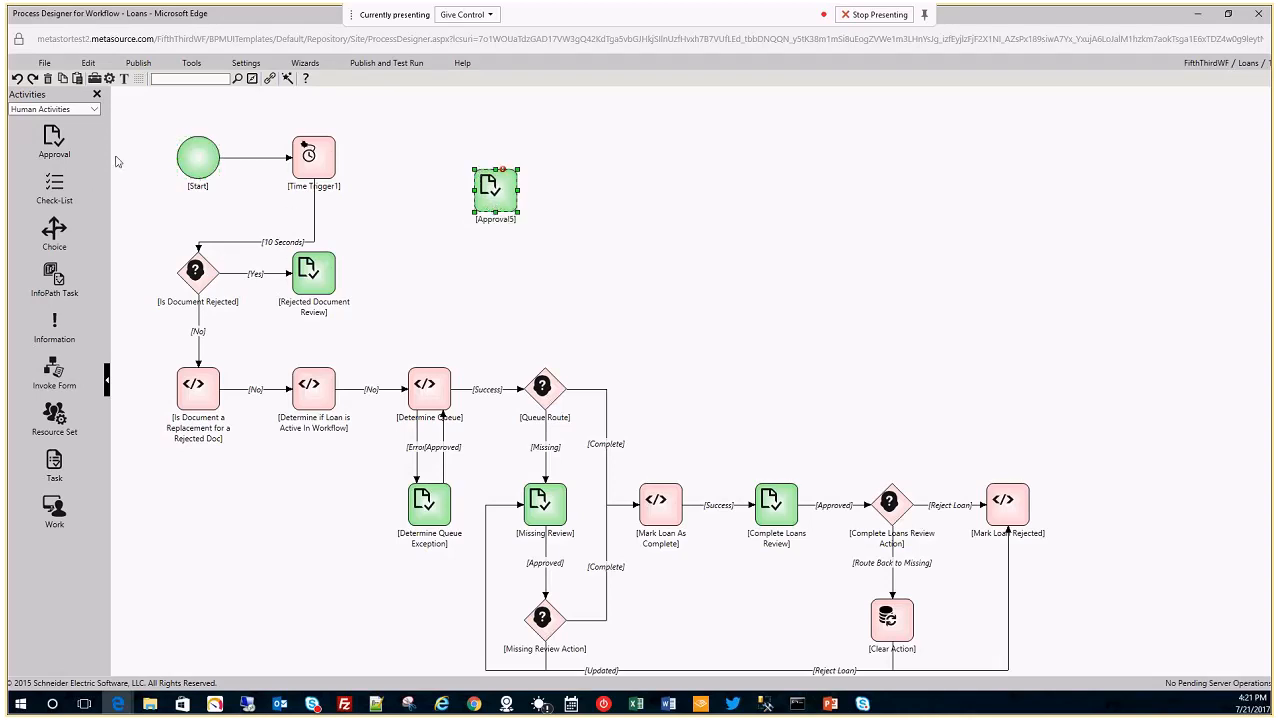
{"action": "left_click", "coordinate": [66, 110]}
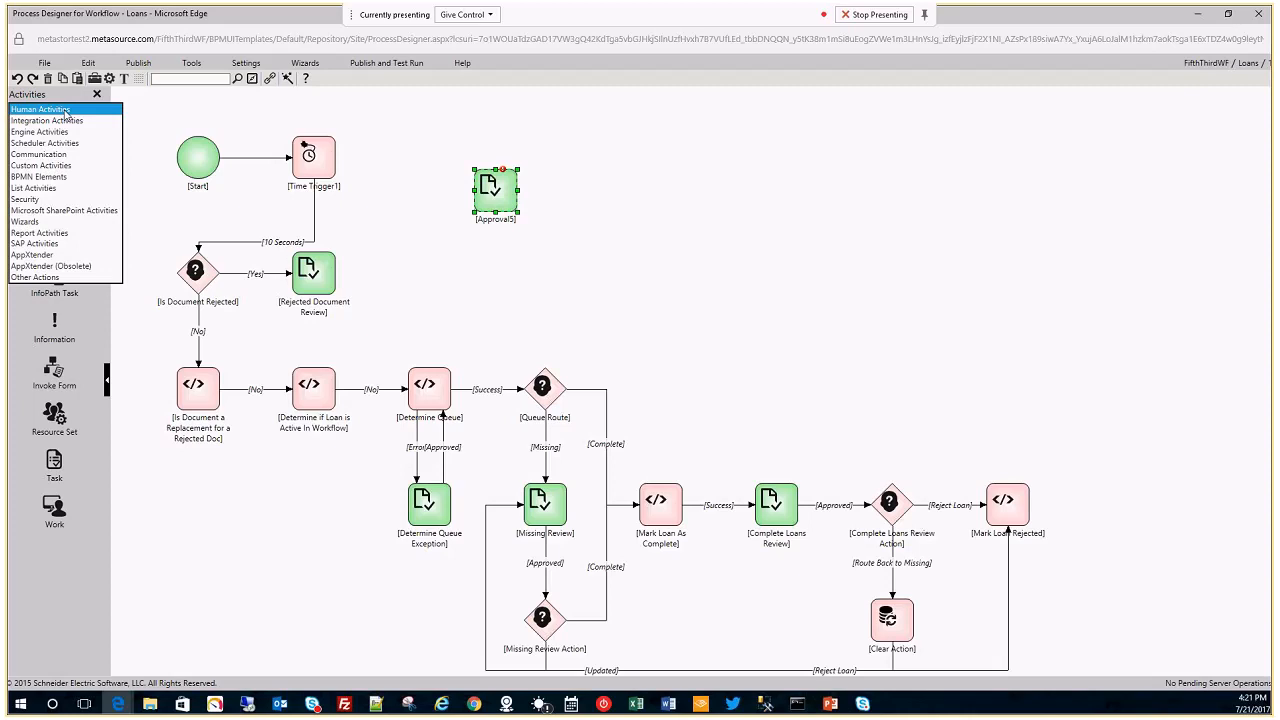
{"action": "left_click", "coordinate": [66, 132]}
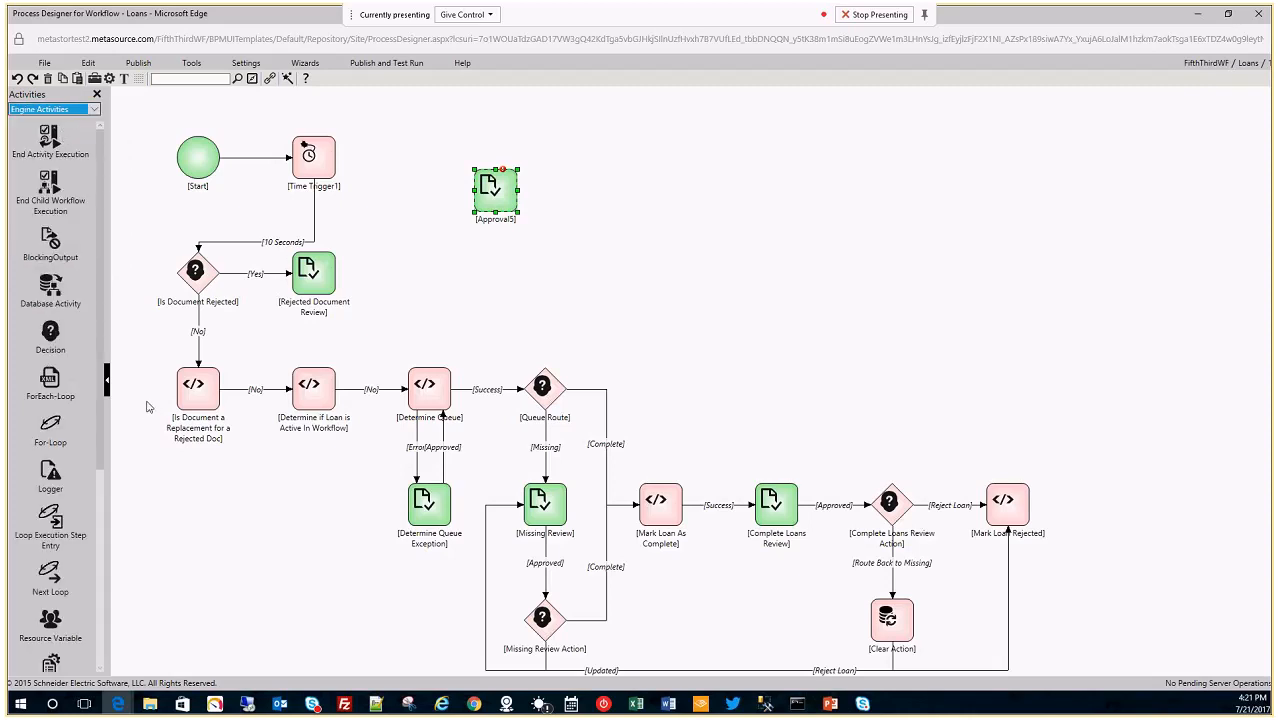
{"action": "scroll", "coordinate": [83, 430], "scroll_direction": "down", "scroll_amount": 5}
{"action": "scroll", "coordinate": [60, 300], "scroll_direction": "up", "scroll_amount": 5}
{"action": "left_click", "coordinate": [65, 109]}
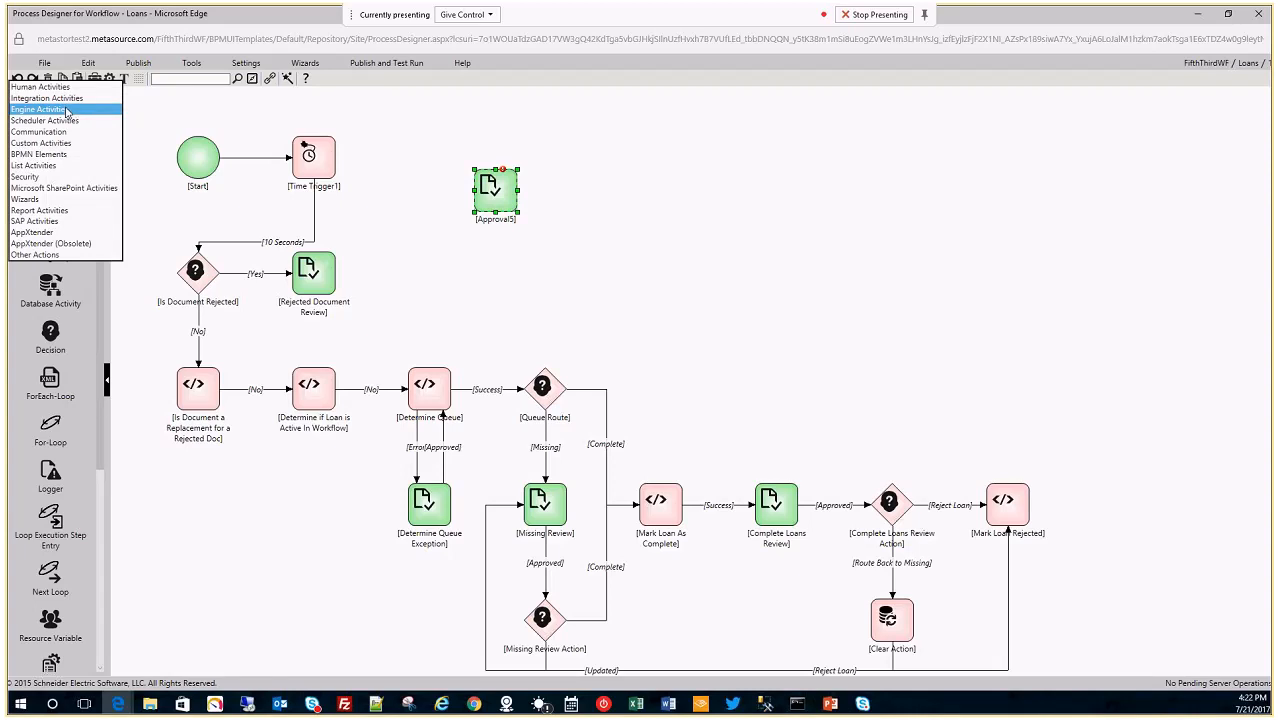
{"action": "left_click", "coordinate": [60, 98]}
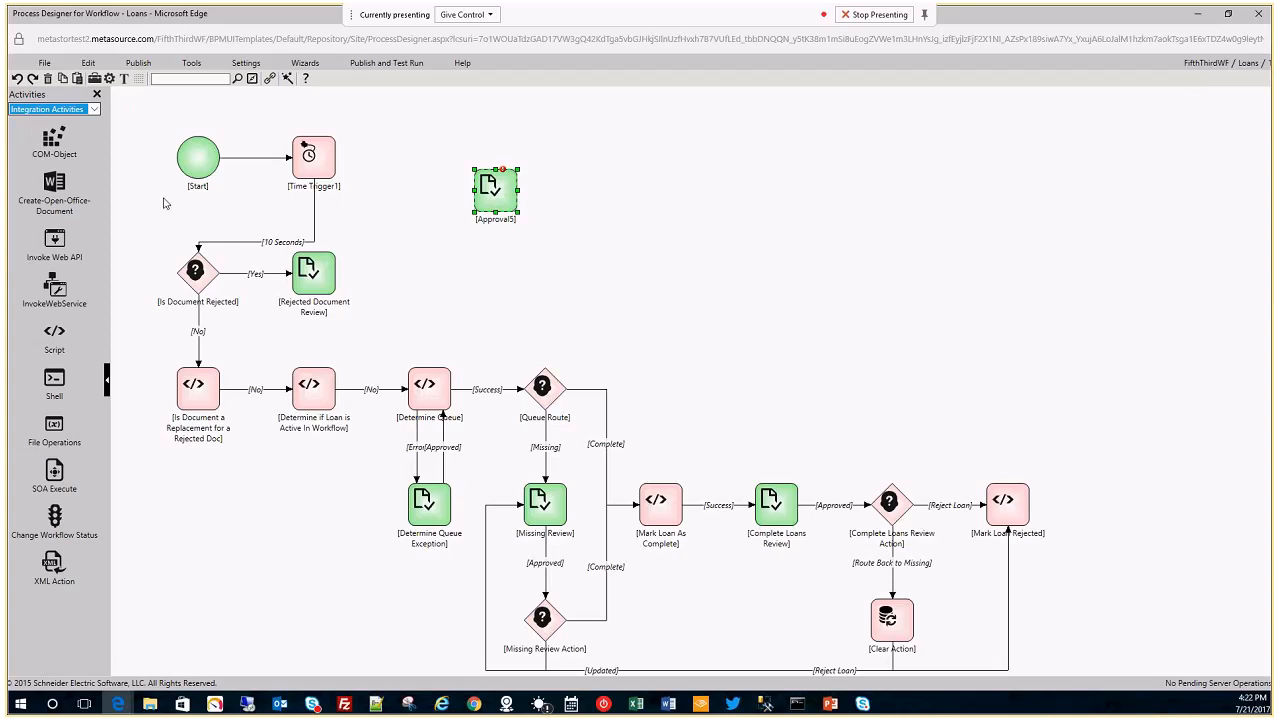
Connect Time Trigger1 to Approval5 and show Approval5's properties.
{"action": "right_click", "coordinate": [498, 203]}
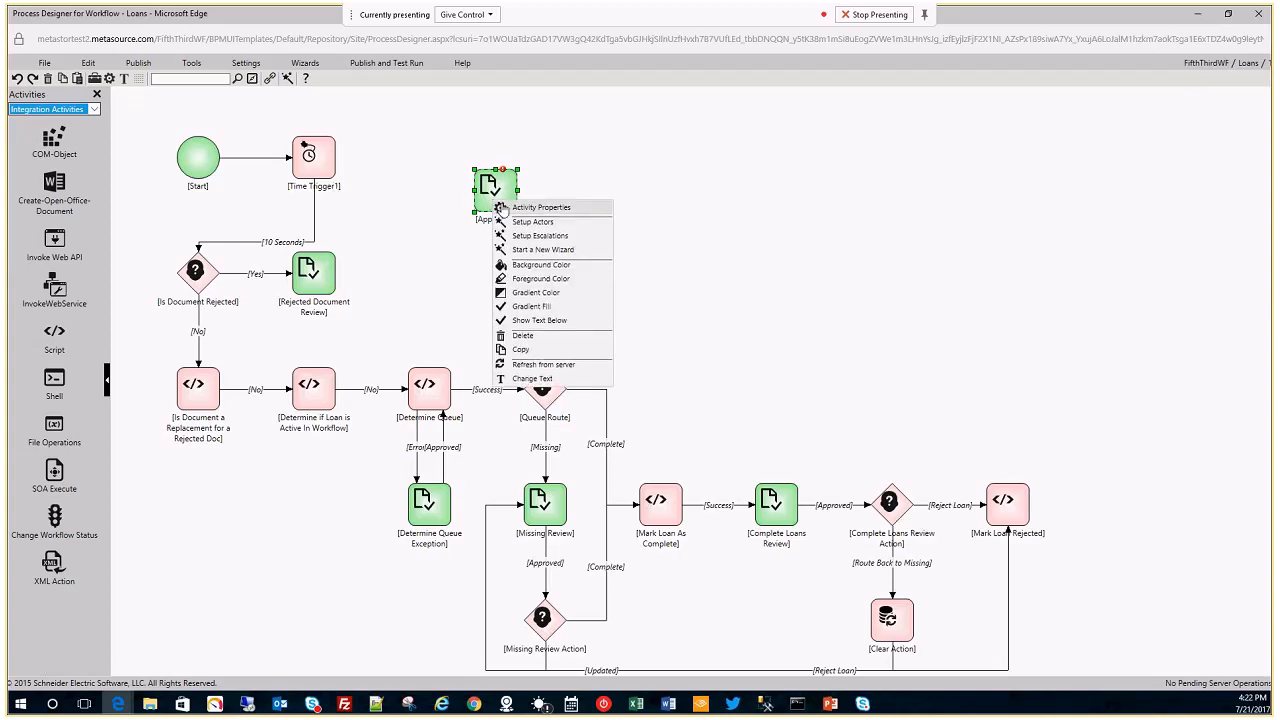
{"action": "left_click", "coordinate": [530, 207]}
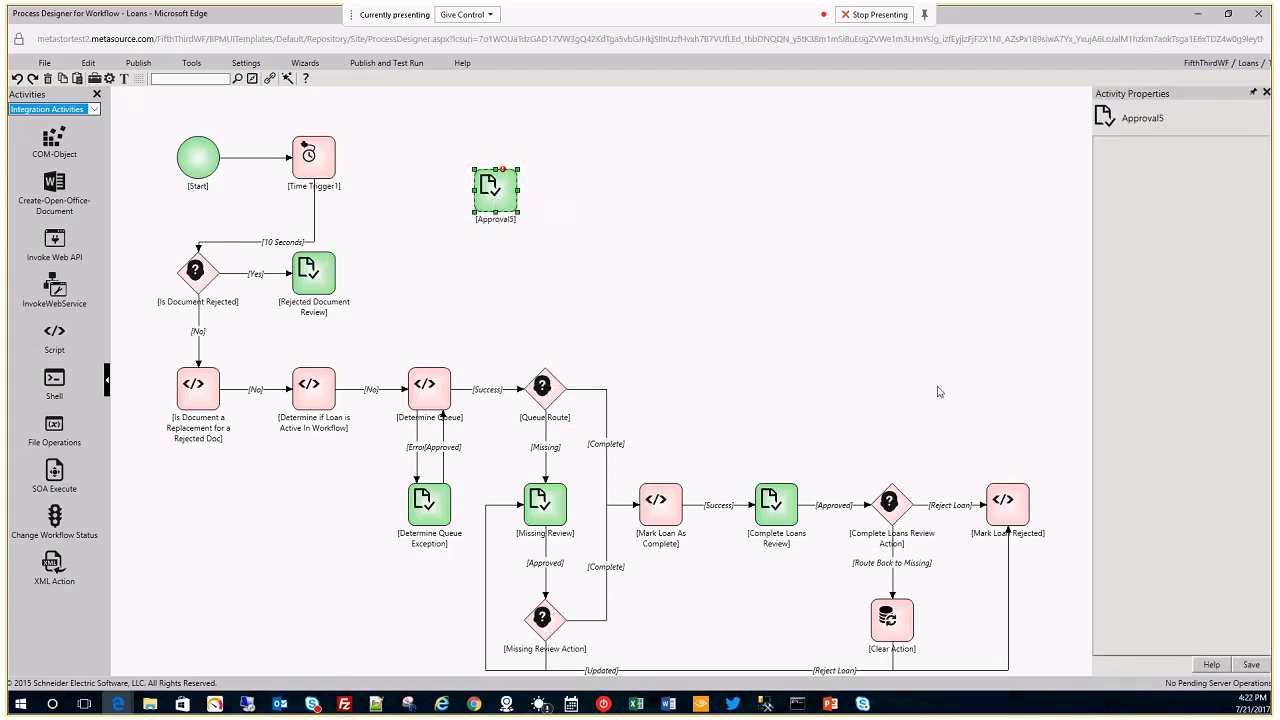
{"action": "left_click", "coordinate": [326, 153]}
{"action": "left_click_drag", "start_coordinate": [315, 158], "coordinate": [497, 200]}
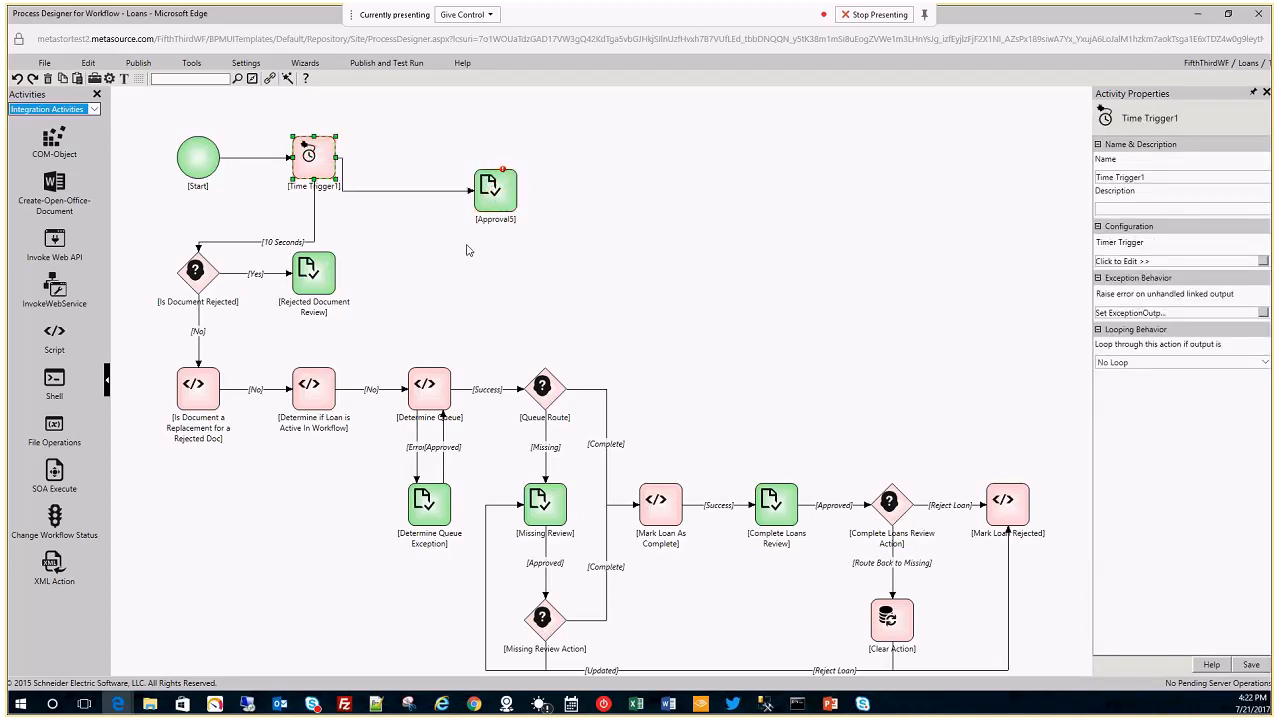
{"action": "left_click", "coordinate": [505, 188]}
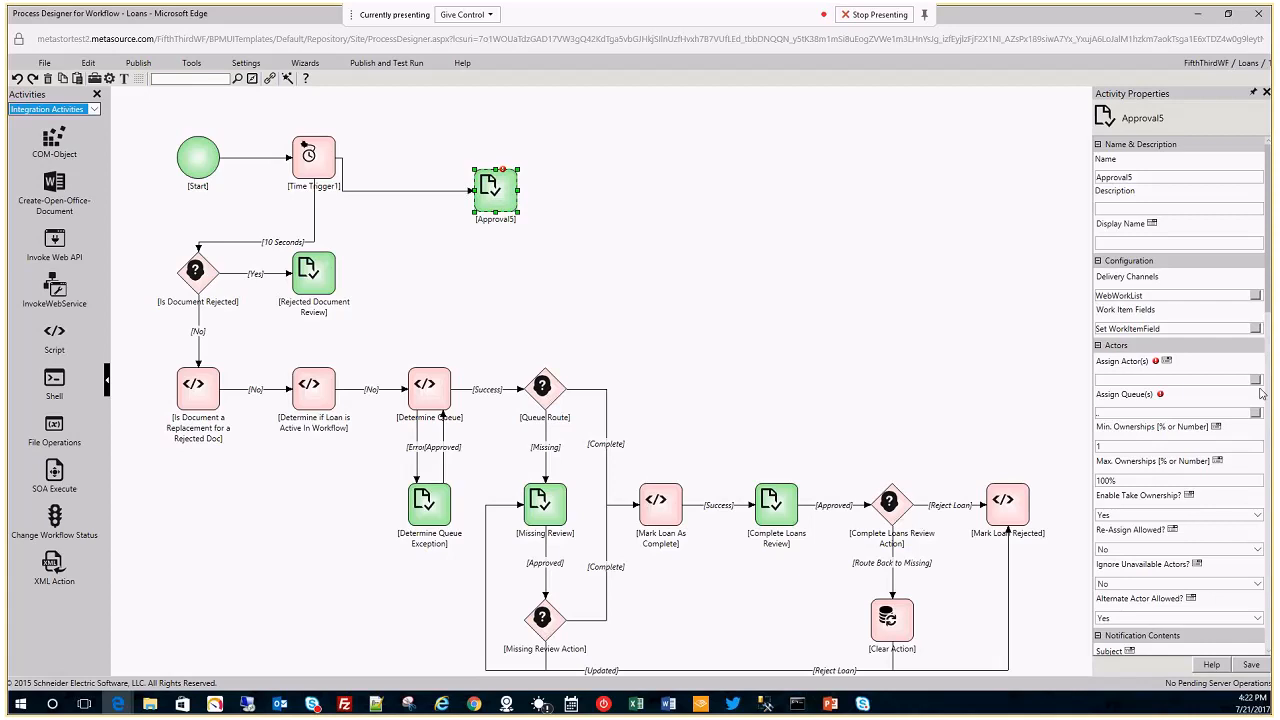
Review Approval5's properties, then delete Approval5 from the workflow diagram.
{"action": "scroll", "coordinate": [1173, 443], "scroll_direction": "down", "scroll_amount": 1}
{"action": "scroll", "coordinate": [1173, 443], "scroll_direction": "down", "scroll_amount": 5}
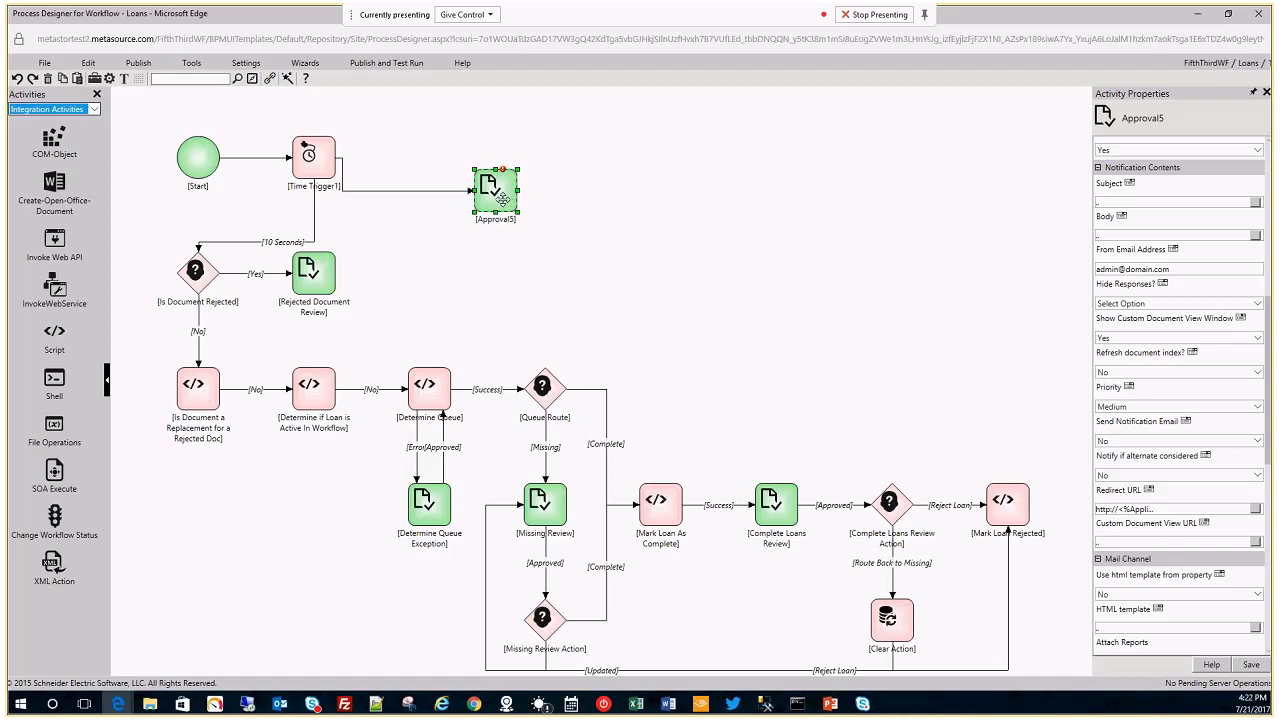
{"action": "right_click", "coordinate": [502, 199]}
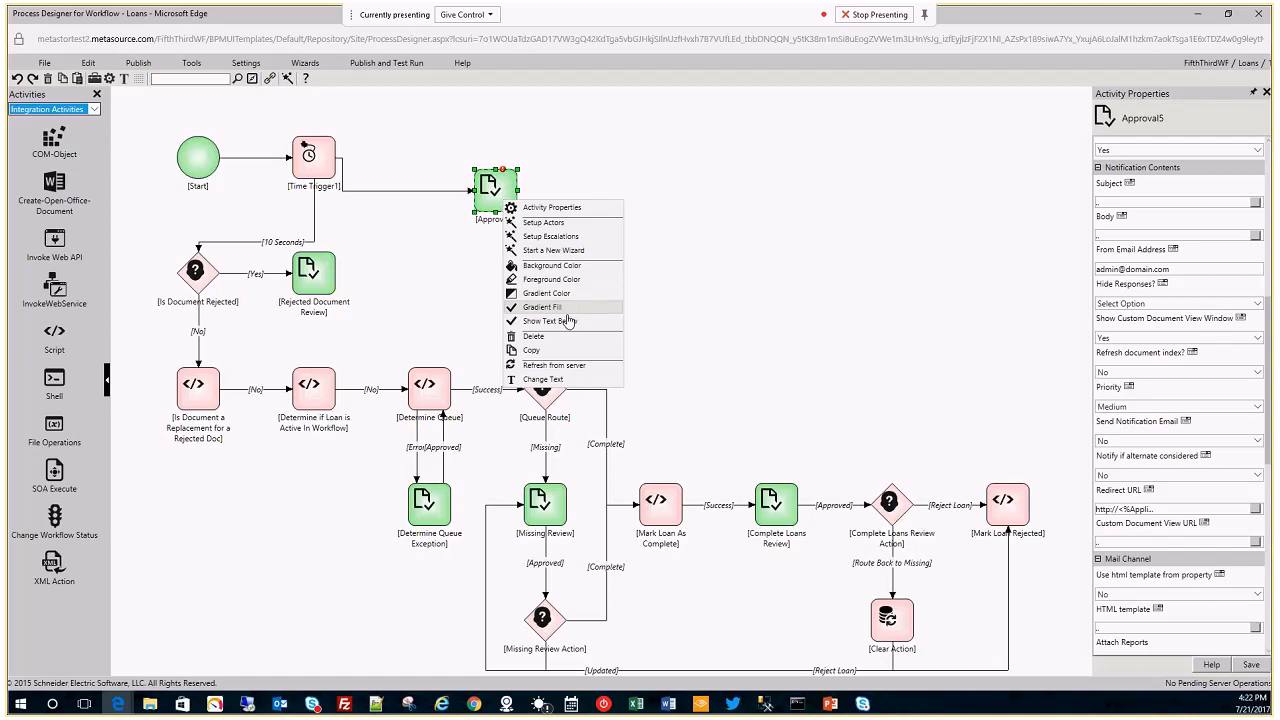
{"action": "left_click", "coordinate": [538, 336]}
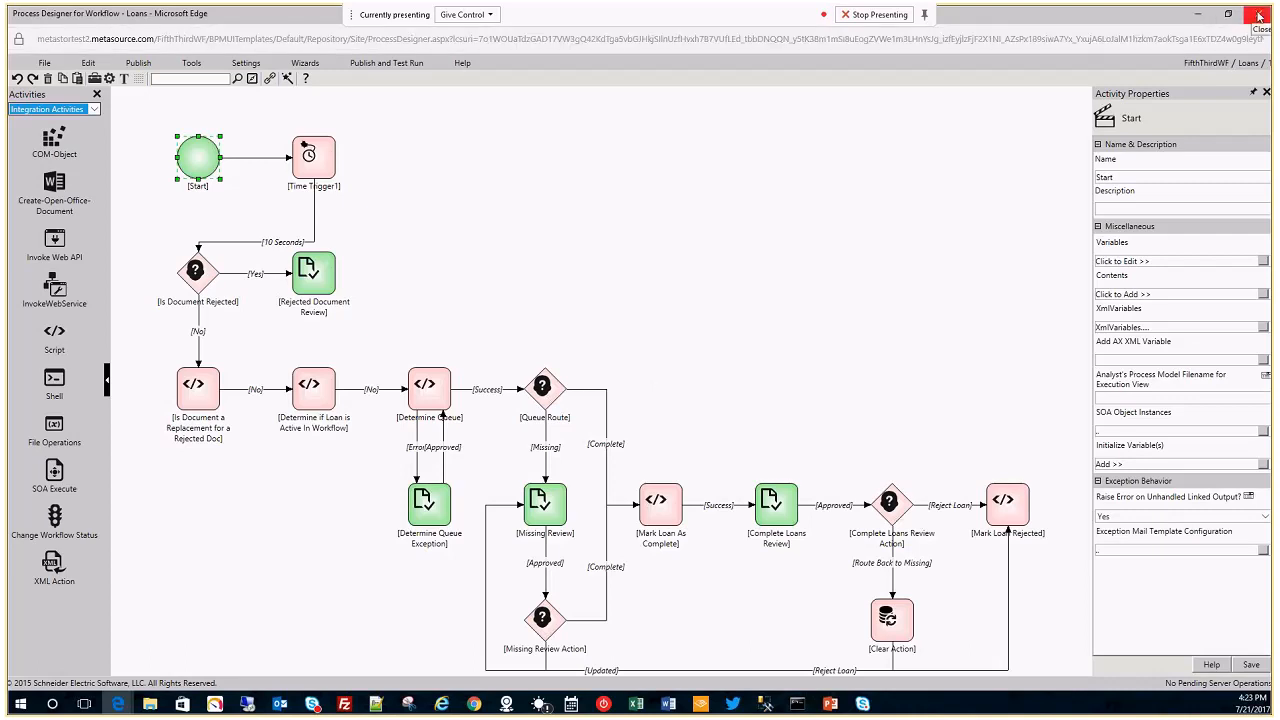
Close the Process Designer and go to the Reports page listing executing Loans workflows.
{"action": "left_click", "coordinate": [1259, 15]}
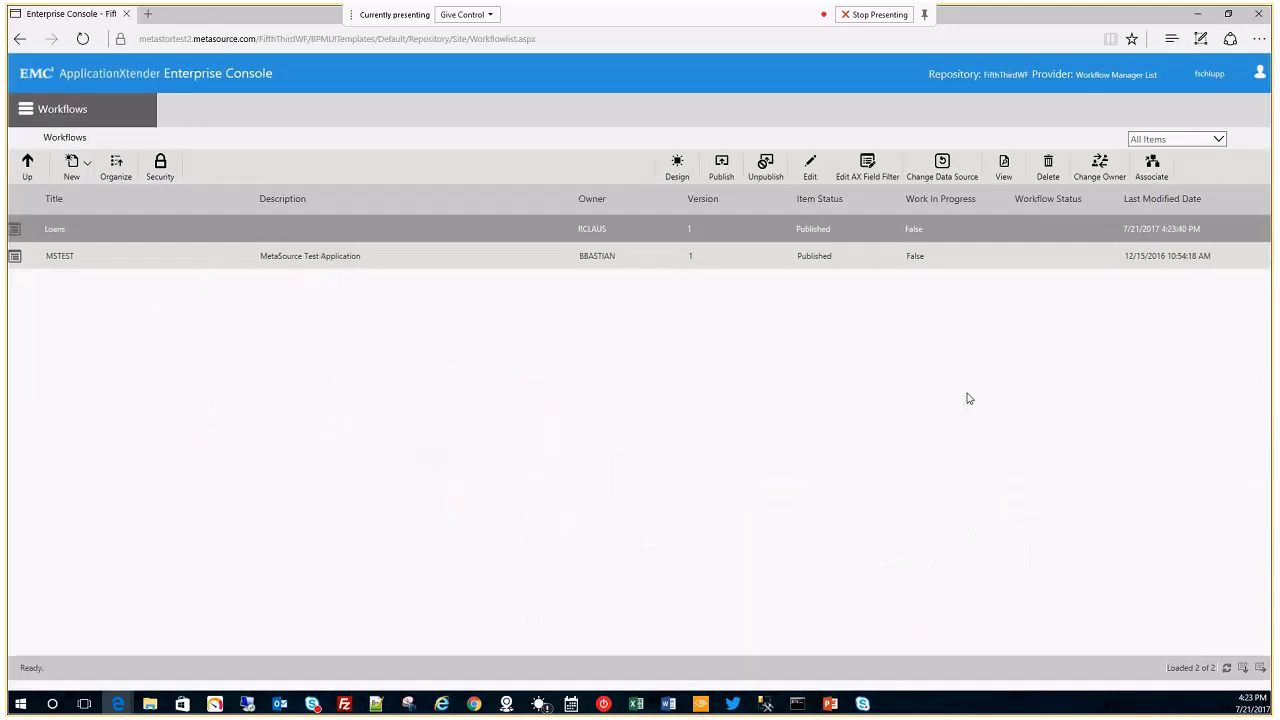
{"action": "left_click", "coordinate": [26, 110]}
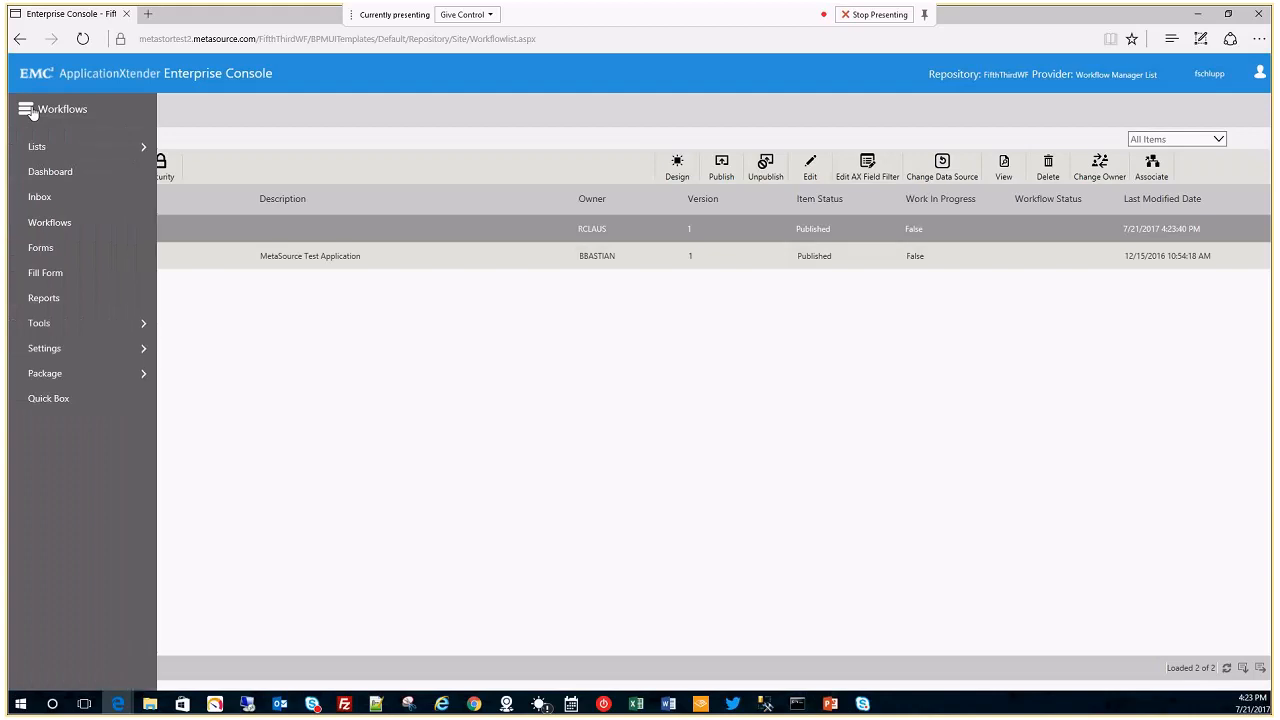
{"action": "left_click", "coordinate": [86, 304]}
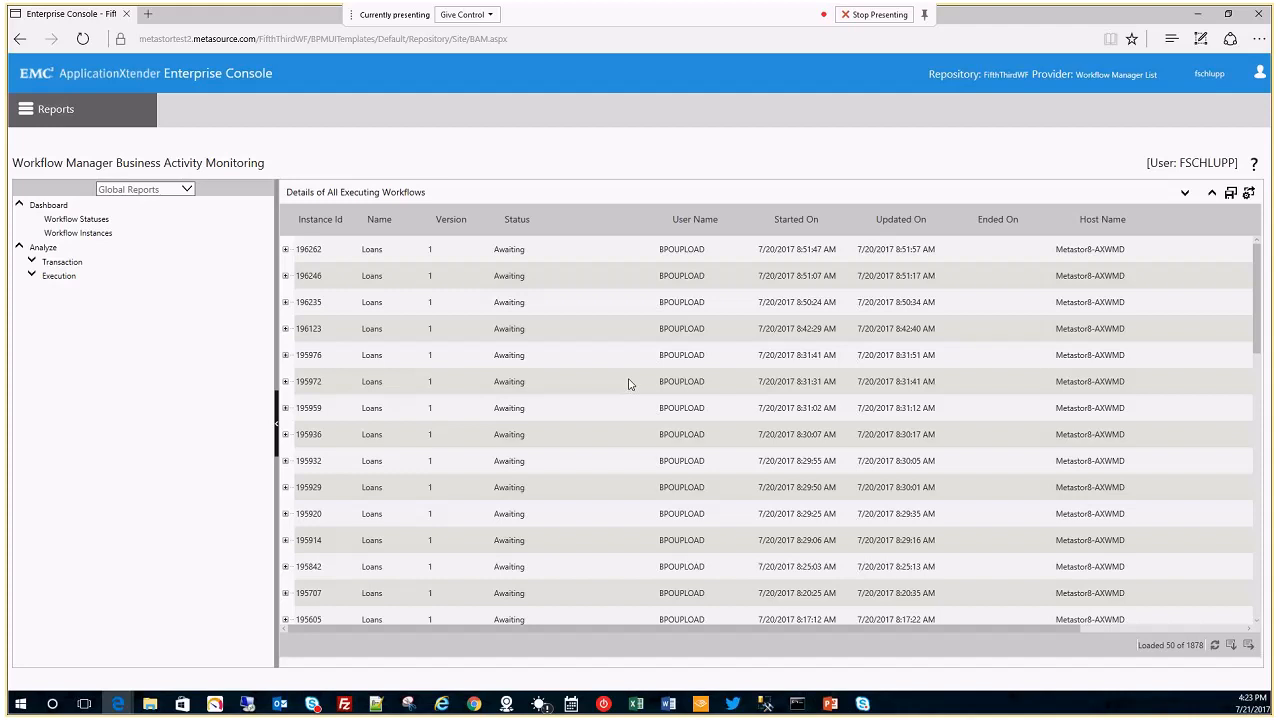
Show the Workflow Statuses chart: 183427 Finished, 11011 Aborted, 1878 Sleeping.
{"action": "left_click", "coordinate": [31, 274]}
{"action": "left_click", "coordinate": [31, 261]}
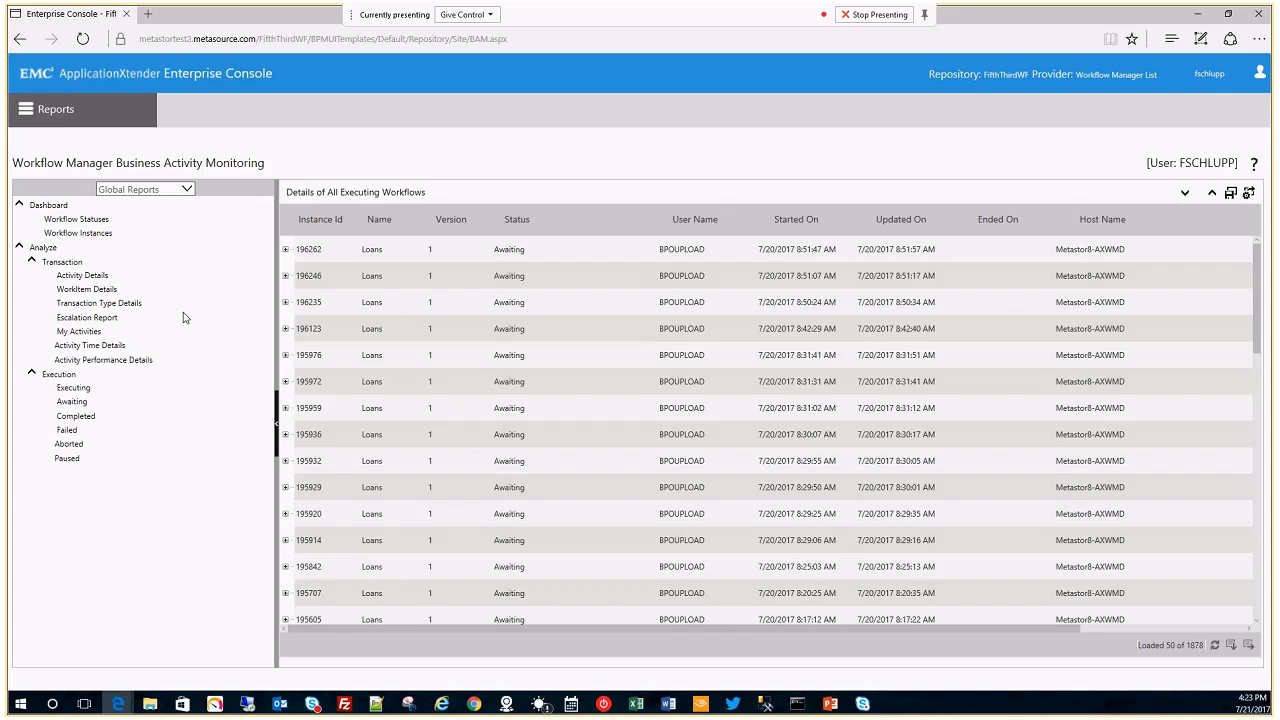
{"action": "left_click", "coordinate": [88, 220]}
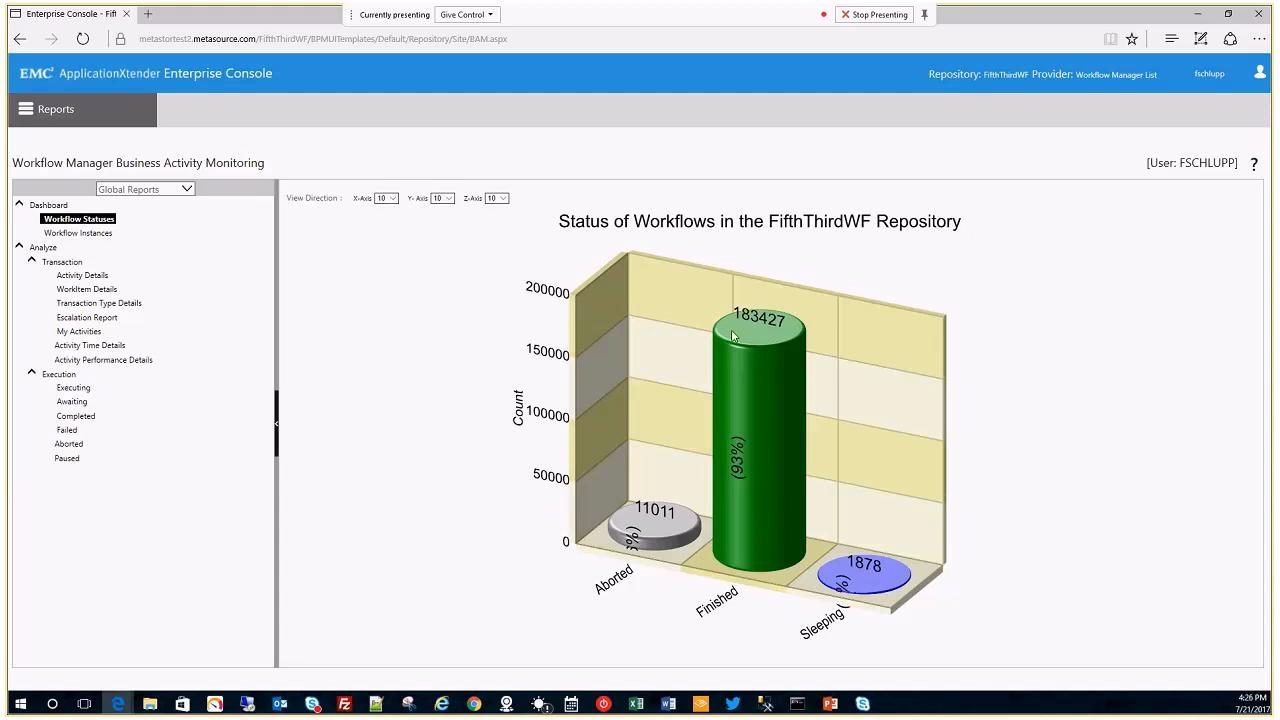
{"action": "mouse_move", "coordinate": [732, 336]}
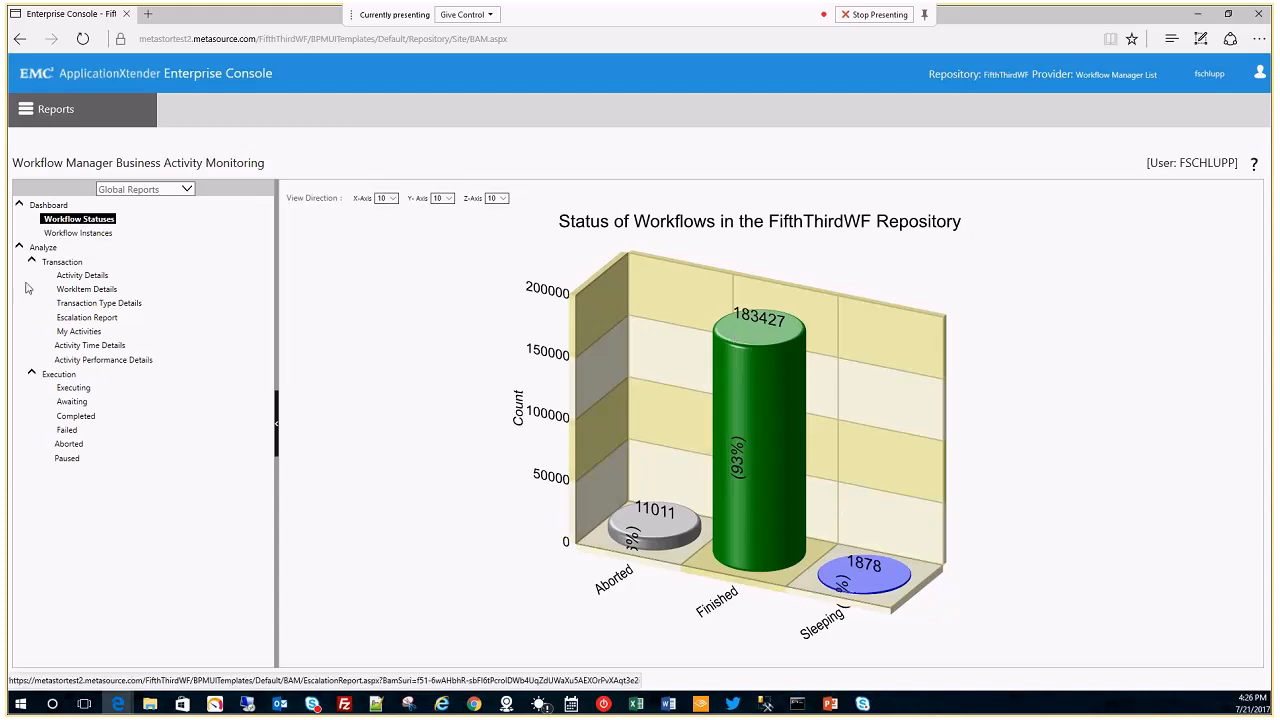
From the Executing report, open instance 196262's process execution view maximized.
{"action": "left_click", "coordinate": [80, 387]}
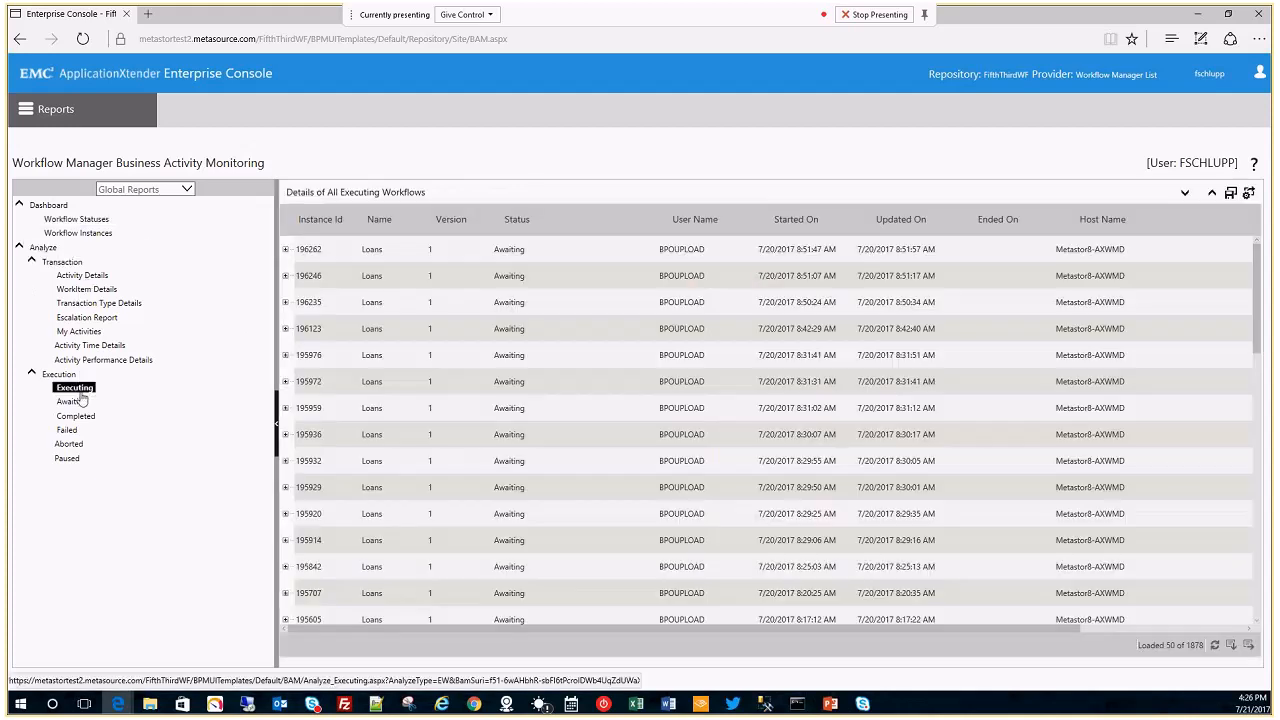
{"action": "double_click", "coordinate": [390, 257]}
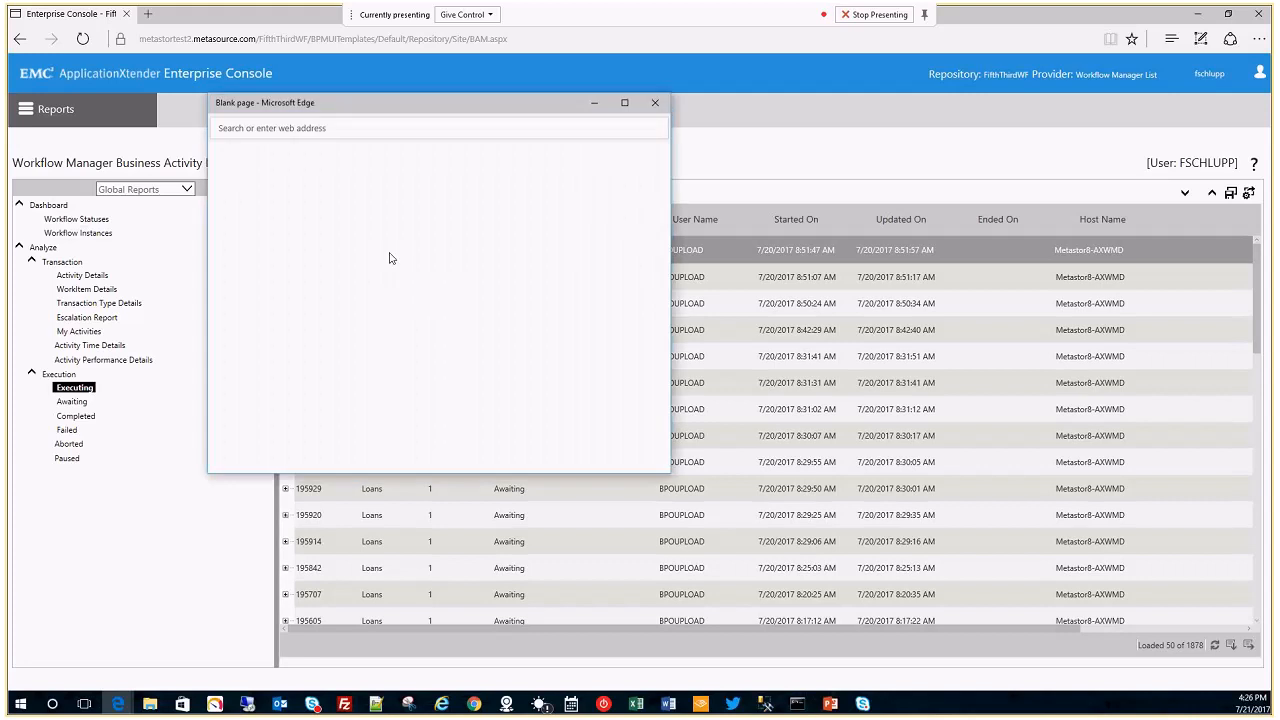
{"action": "left_click", "coordinate": [624, 102]}
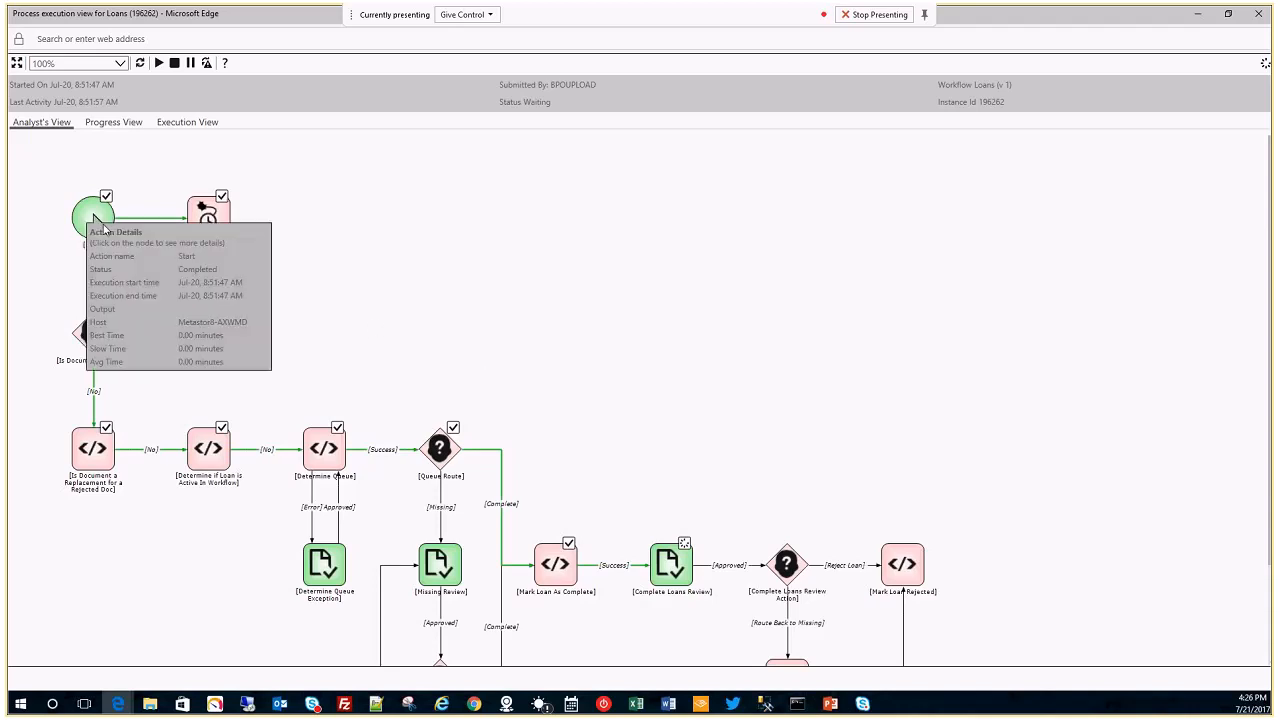
{"action": "mouse_move", "coordinate": [229, 219]}
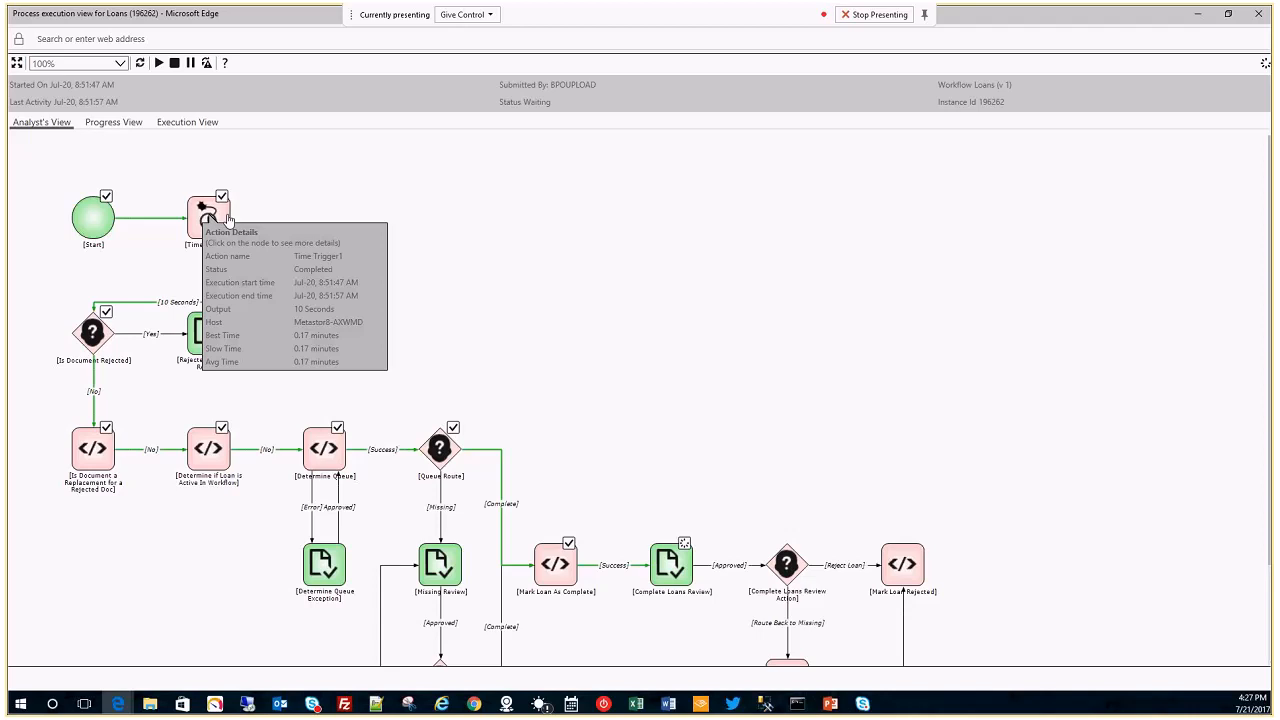
{"action": "scroll", "coordinate": [609, 480], "scroll_direction": "down", "scroll_amount": 1}
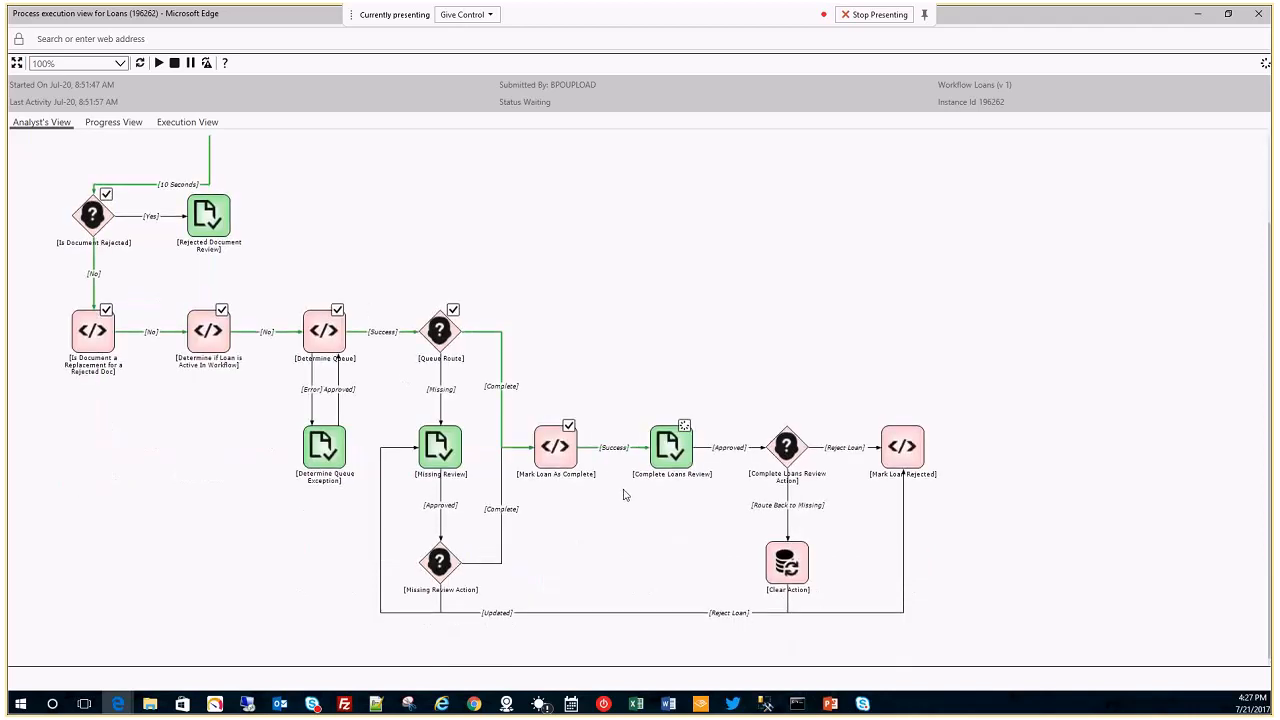
{"action": "scroll", "coordinate": [646, 537], "scroll_direction": "up", "scroll_amount": 1}
{"action": "mouse_move", "coordinate": [107, 177]}
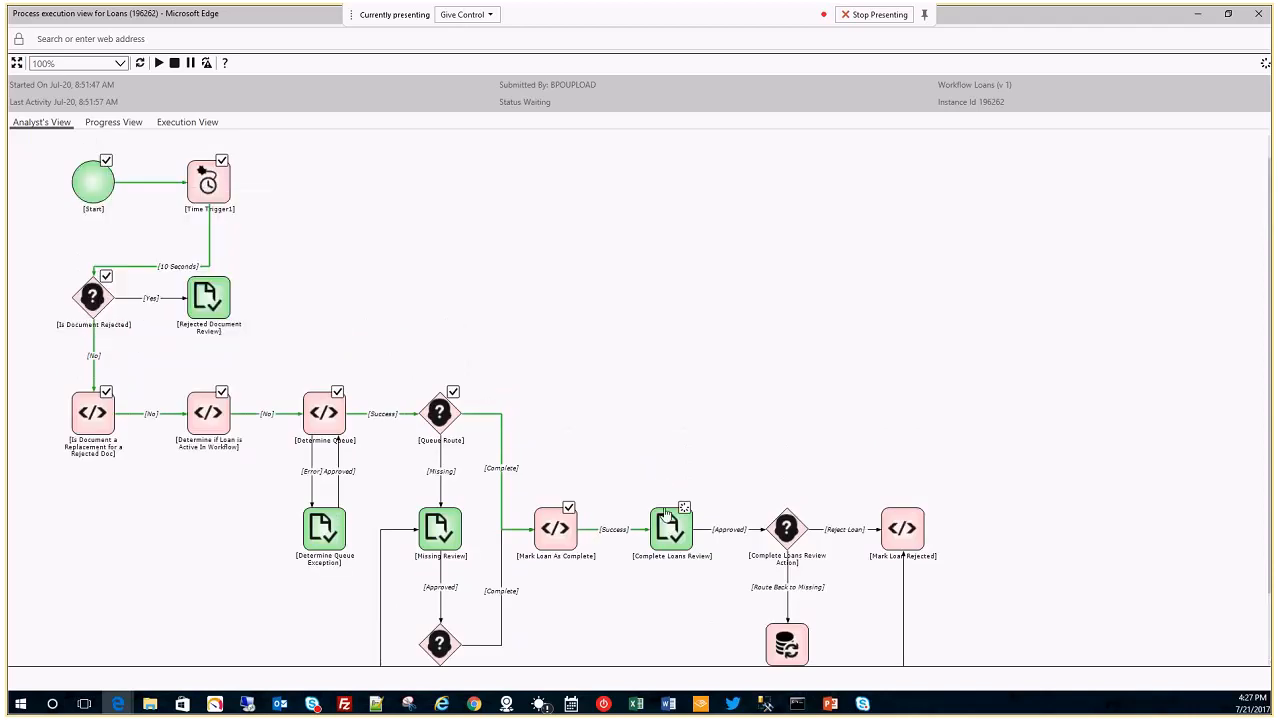
{"action": "mouse_move", "coordinate": [670, 522]}
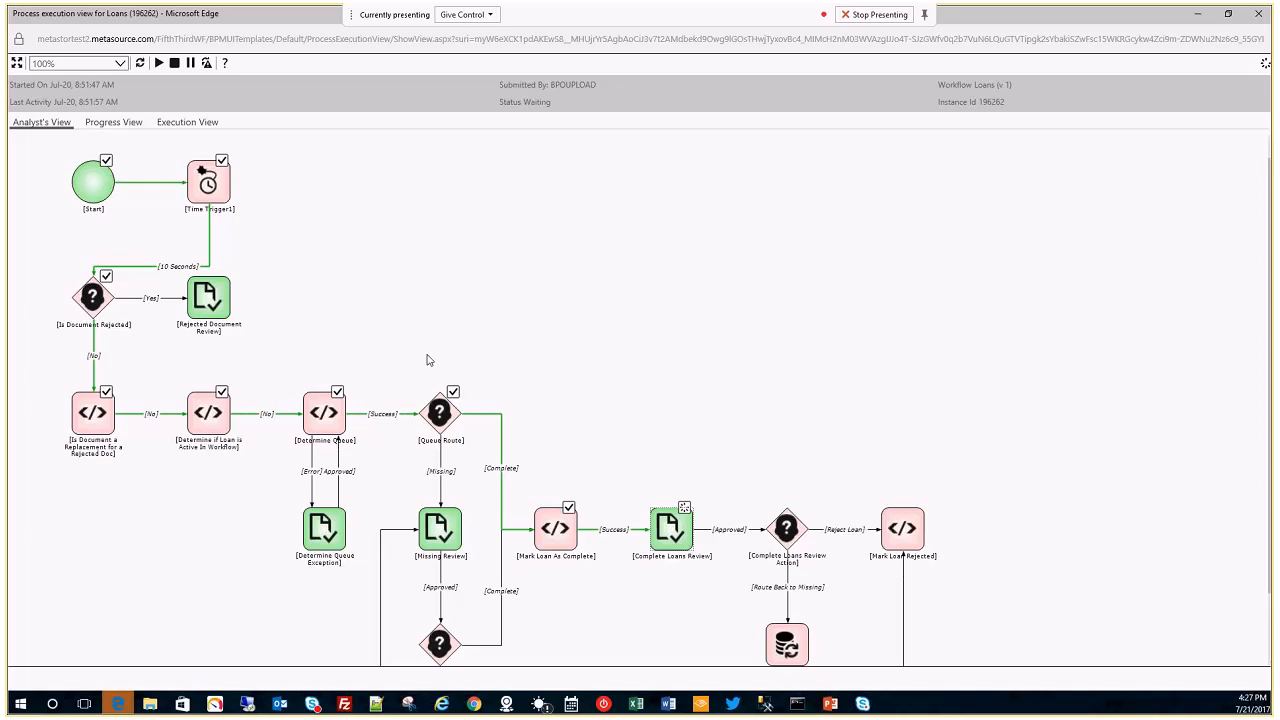
{"action": "mouse_move", "coordinate": [120, 706]}
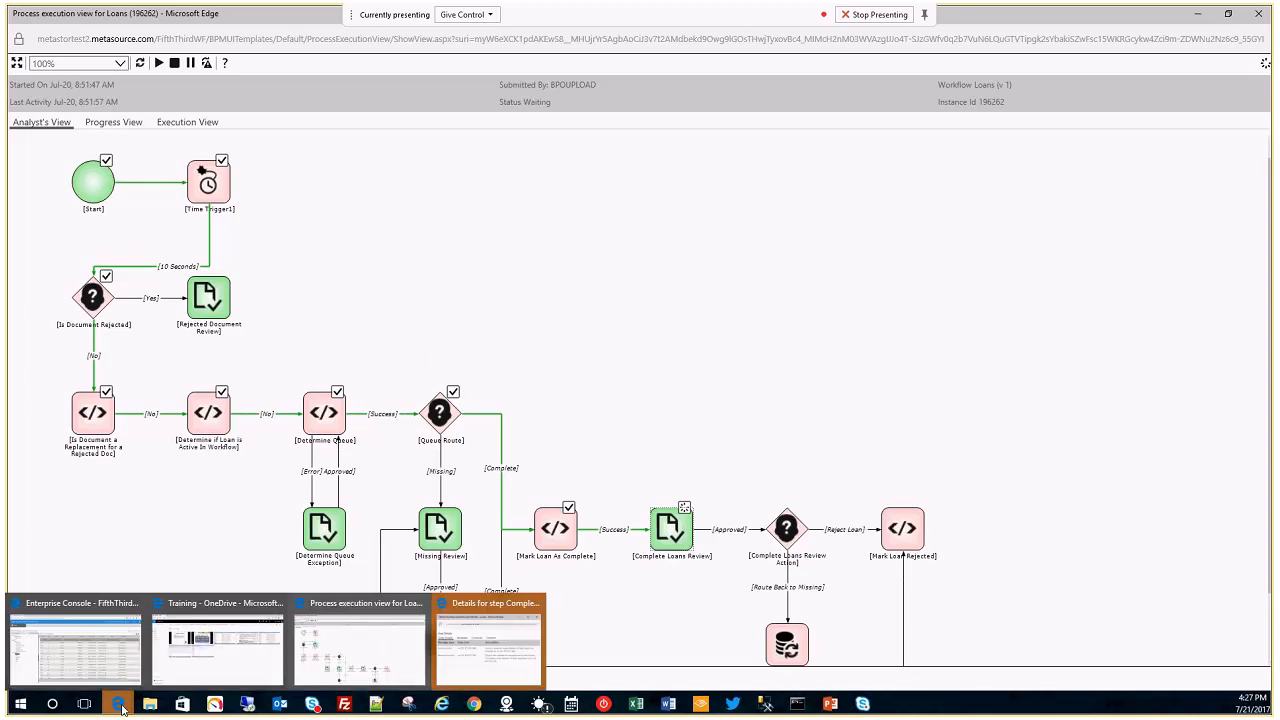
Review the Complete Loans Review step details window, then close it.
{"action": "left_click", "coordinate": [489, 645]}
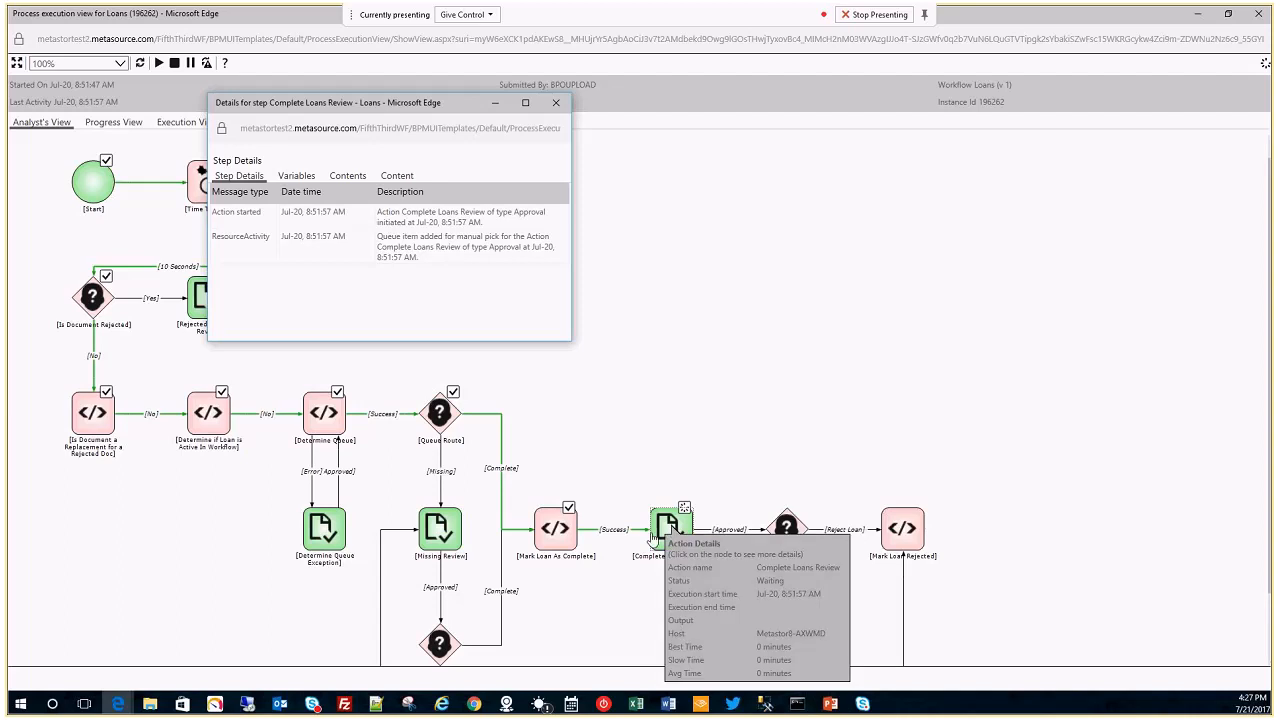
{"action": "left_click", "coordinate": [556, 103]}
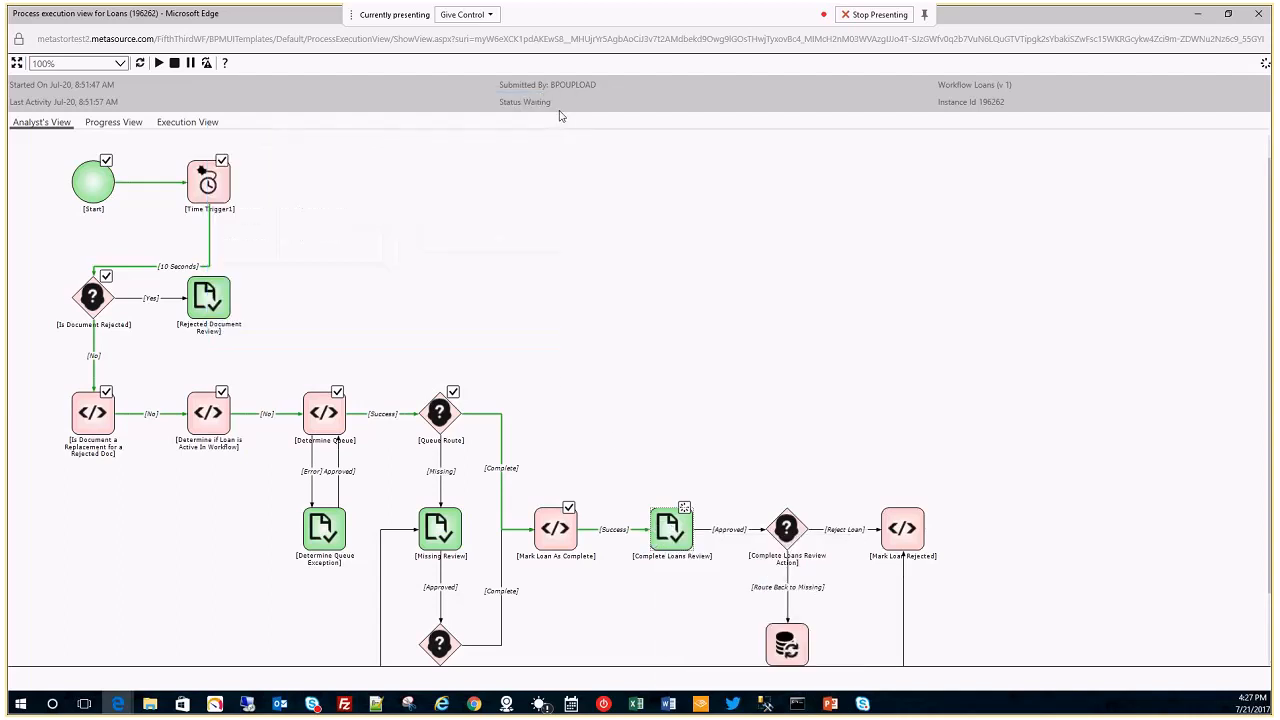